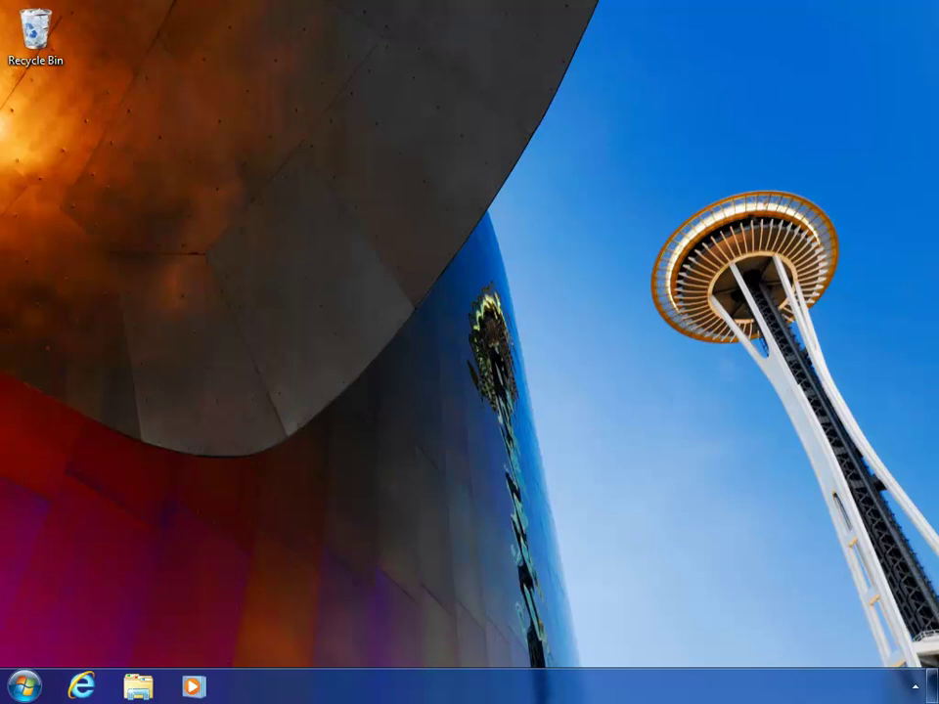
Launch Microsoft Excel 2010 from the Windows 7 Start menu to get blank workbook Book1.
left_click(21, 688)
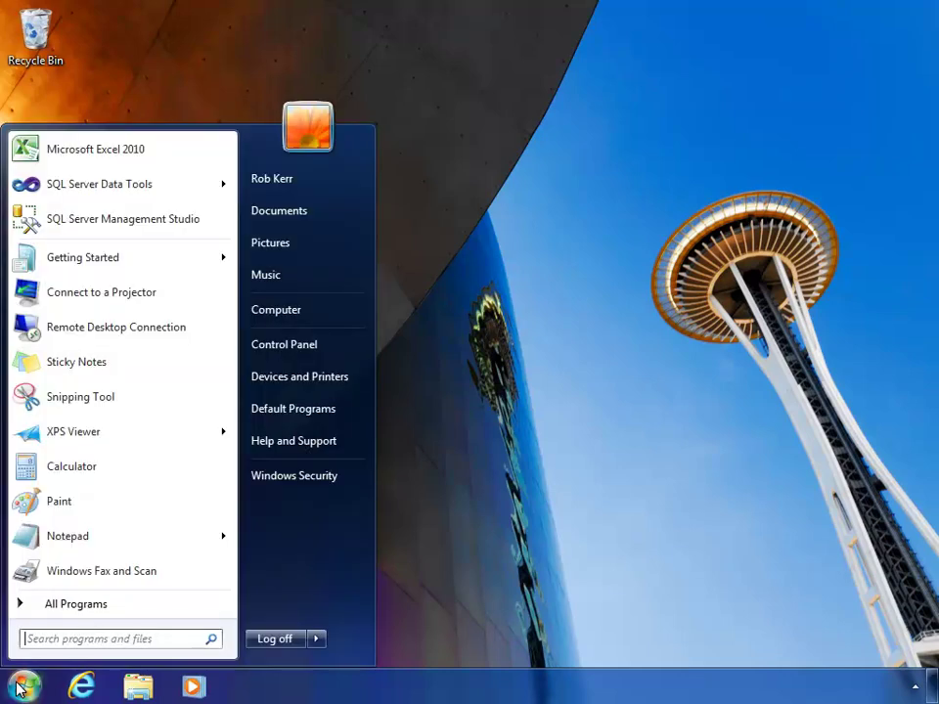
left_click(107, 152)
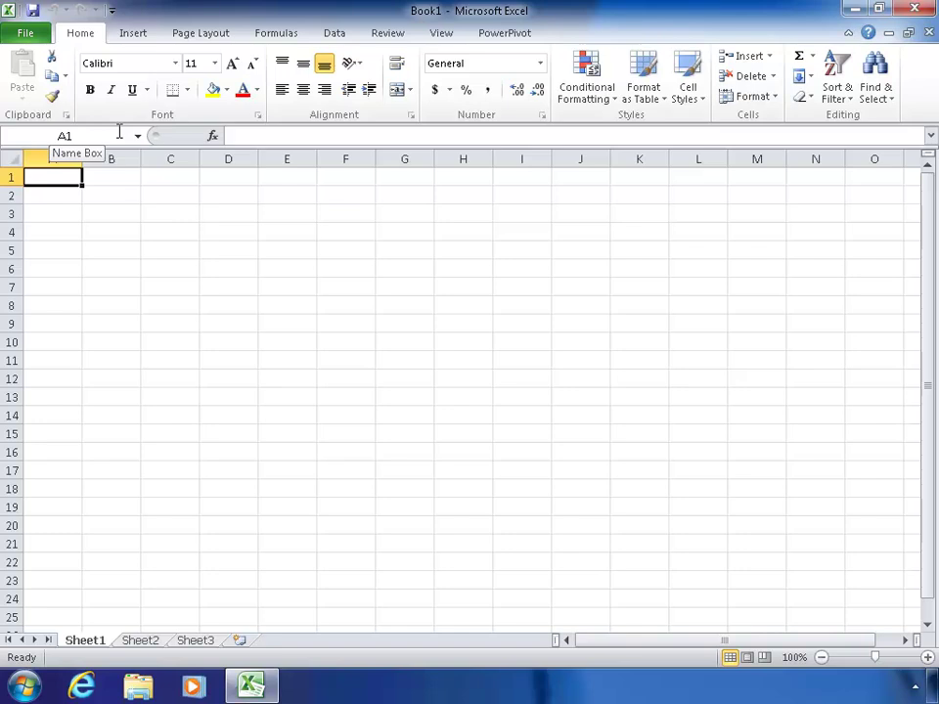
Start a From Analysis Services data connection with server name labsql1\md.
left_click(333, 34)
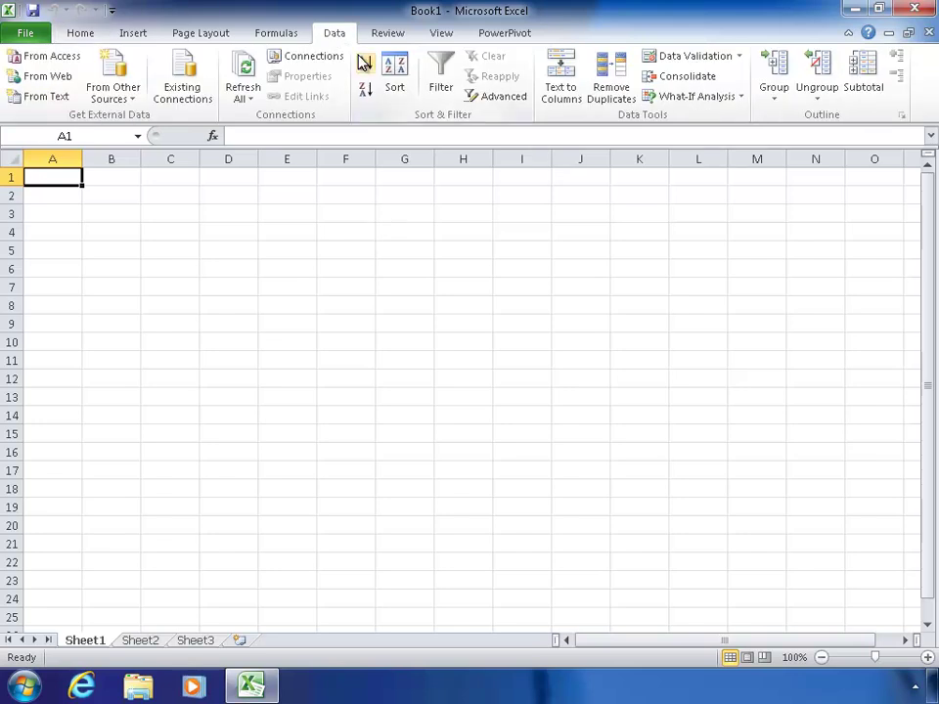
left_click(114, 97)
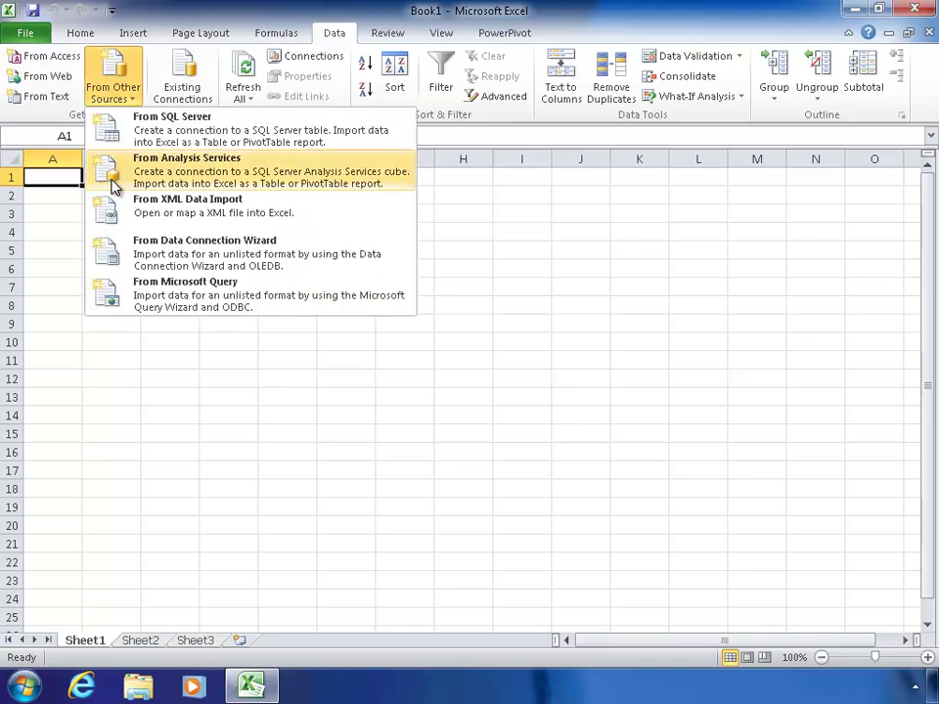
left_click(207, 172)
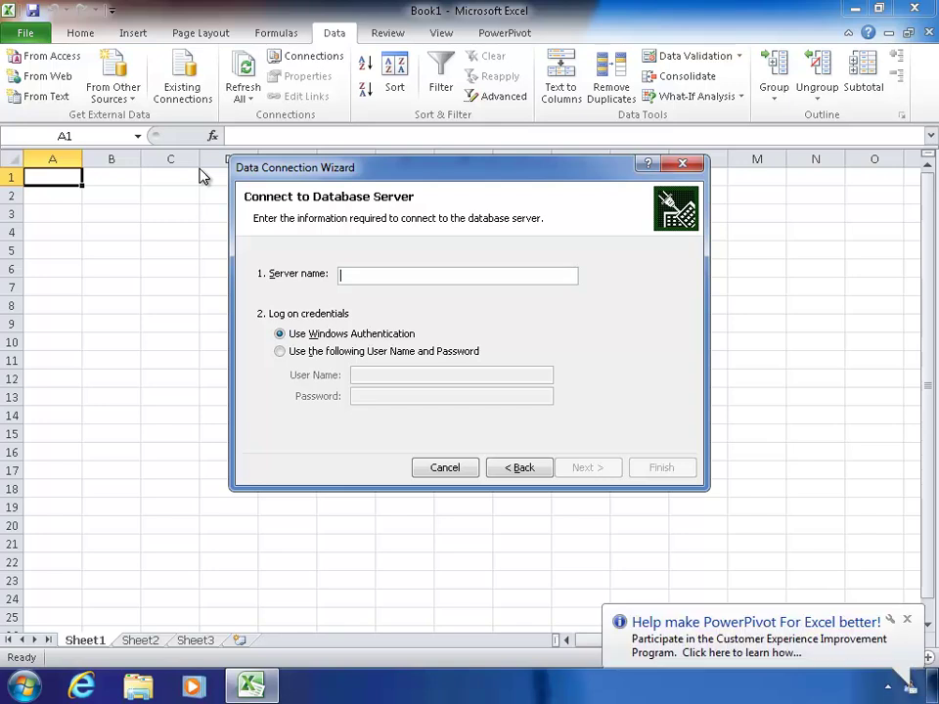
type("labsql")
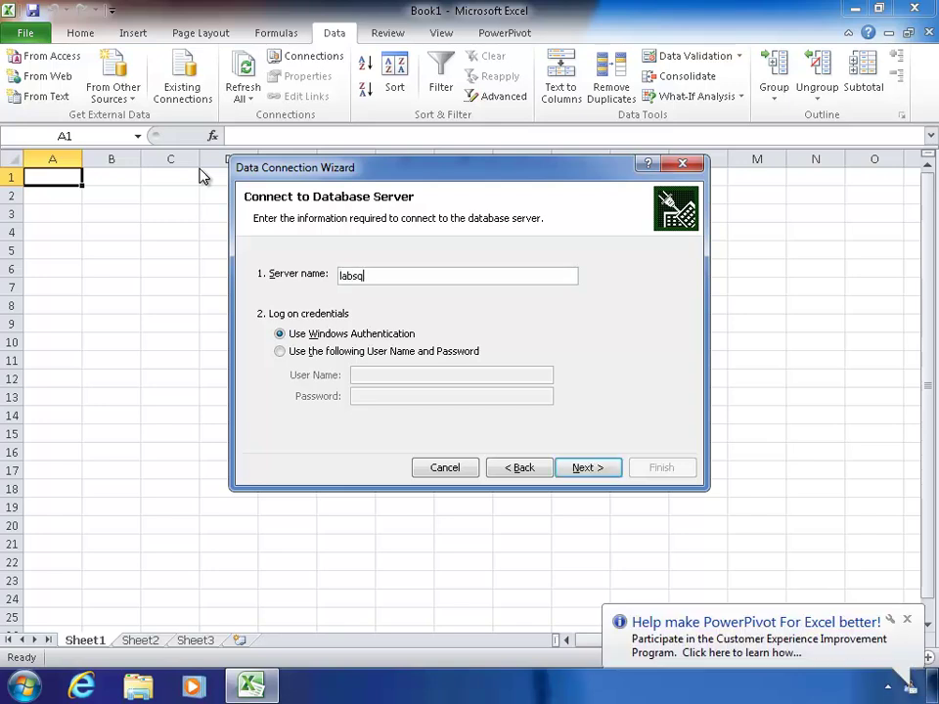
type("1\\")
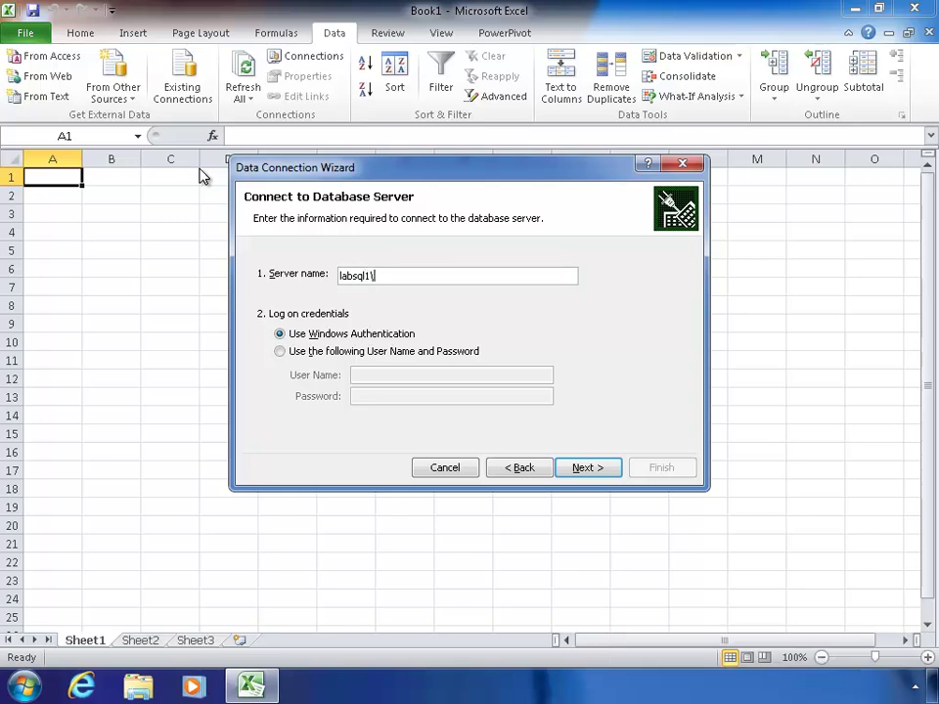
type("md")
Connect to the server, pick the ContosoAS database and the Sales perspective.
left_click(592, 472)
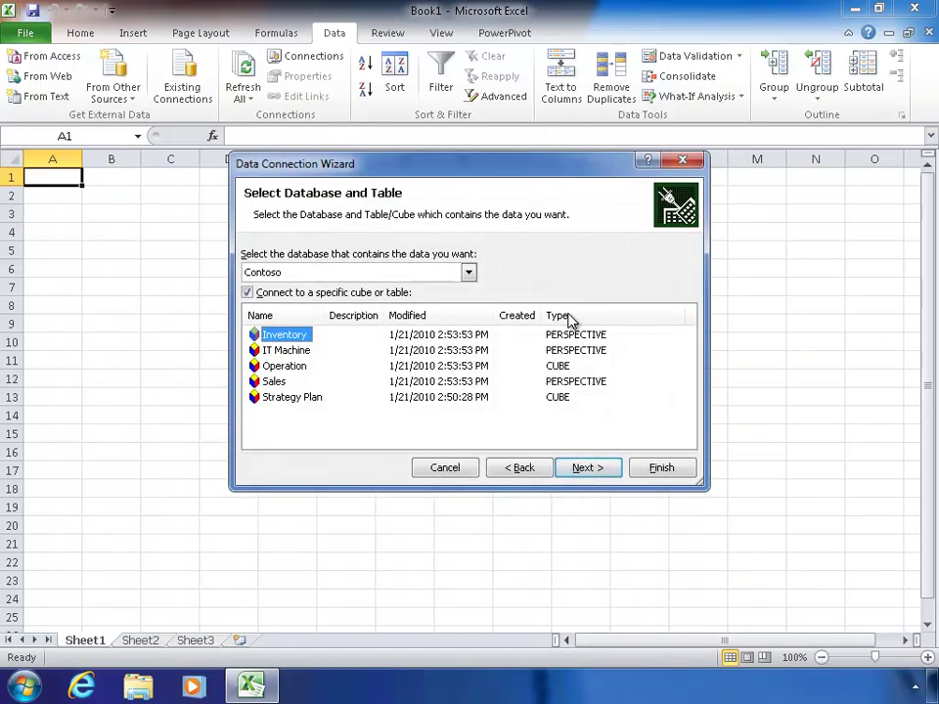
left_click(468, 272)
left_click(304, 302)
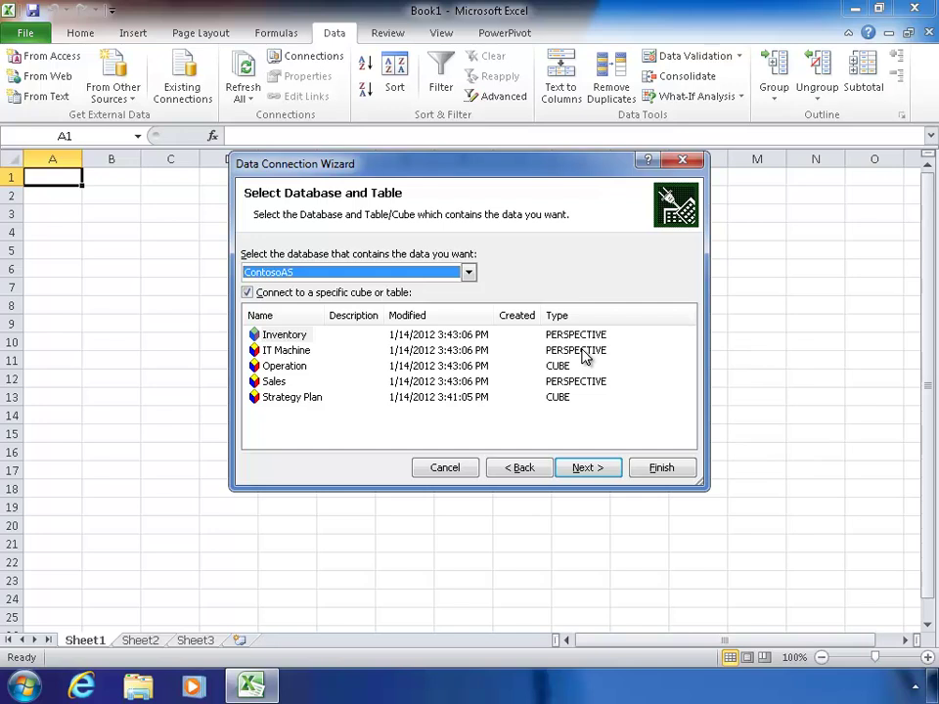
left_click(275, 382)
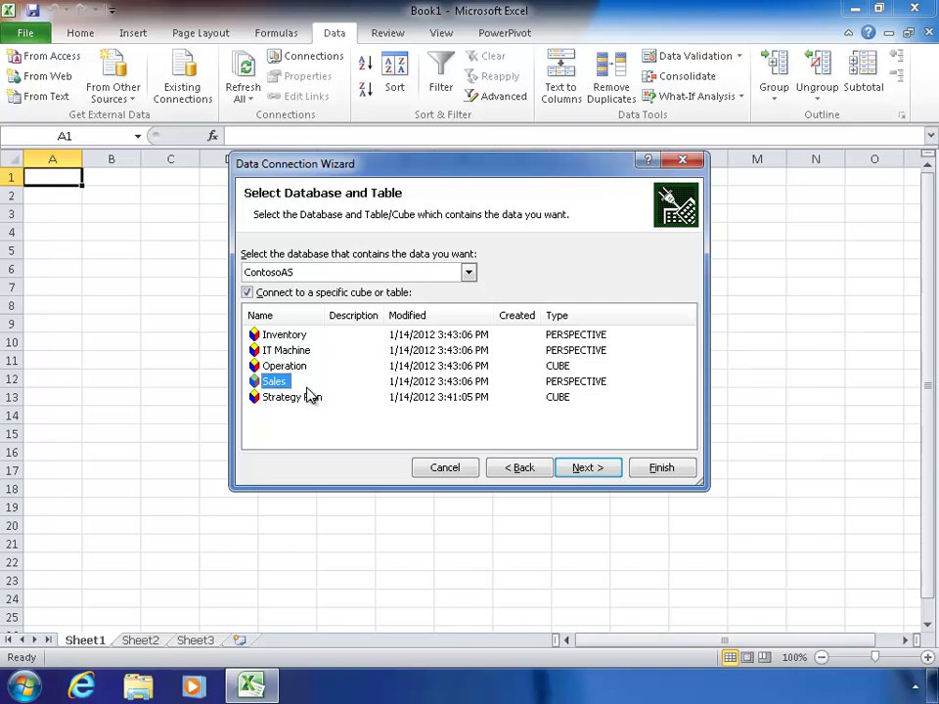
left_click(290, 336)
left_click(296, 351)
left_click(281, 380)
left_click(286, 368)
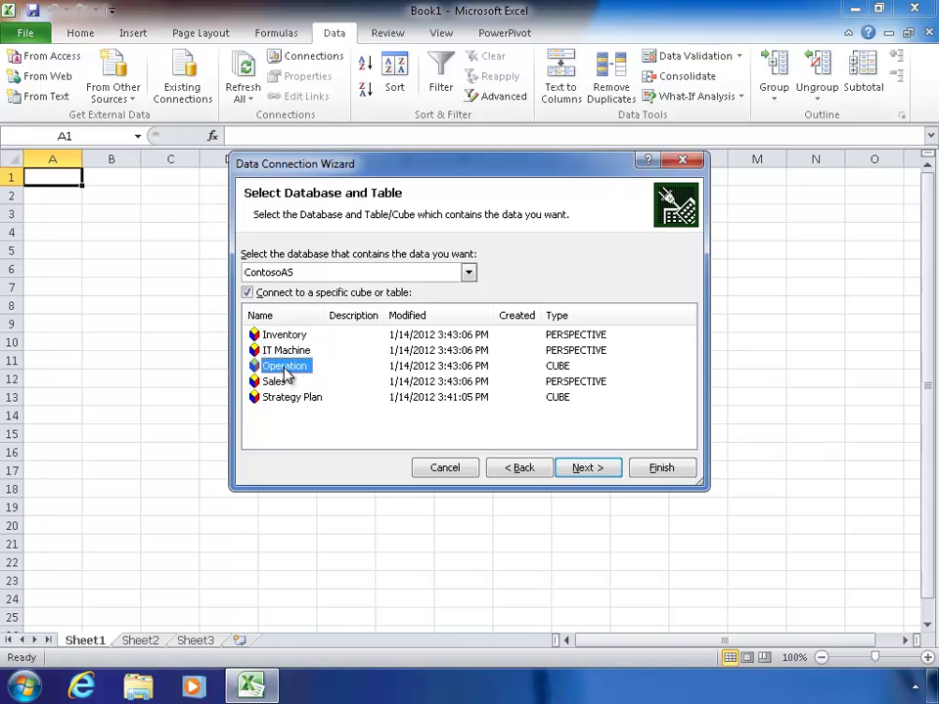
left_click(272, 382)
left_click(584, 469)
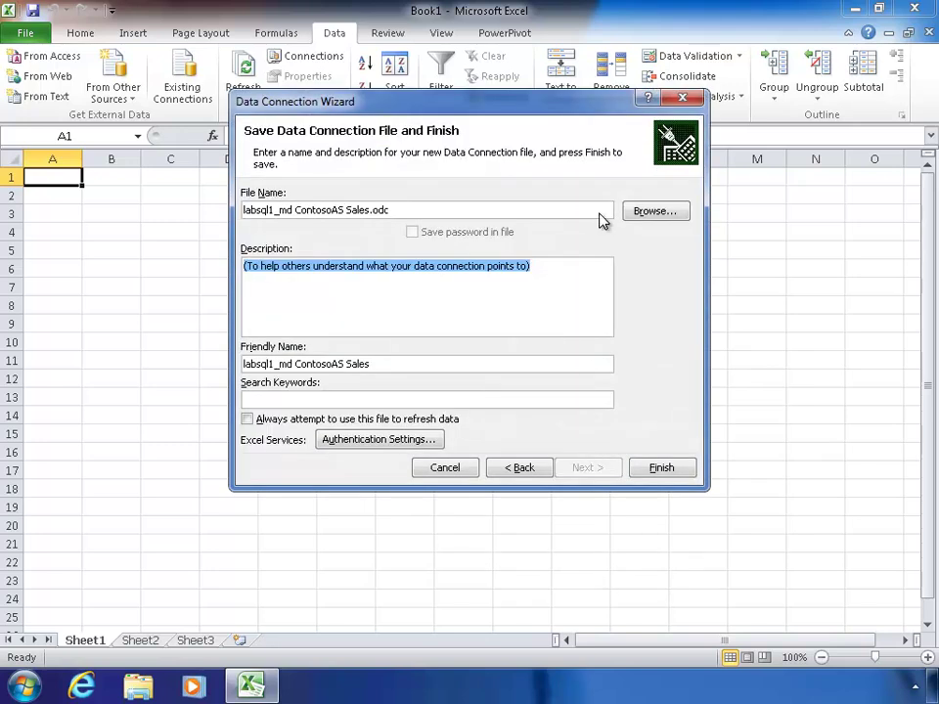
Name the connection file Contoso.odc with friendly name Contoso, and create PivotTable1 at $A$1.
left_click(360, 215)
left_click_drag(370, 211, 188, 215)
type("Contoso")
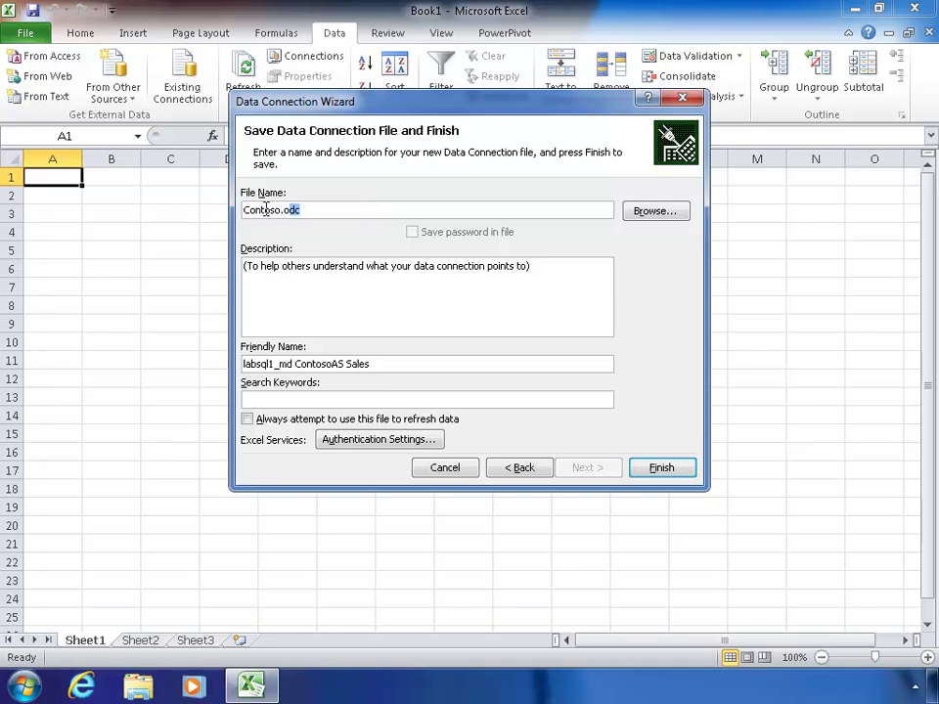
double_click(351, 209)
left_click(351, 208)
left_click_drag(398, 365, 139, 367)
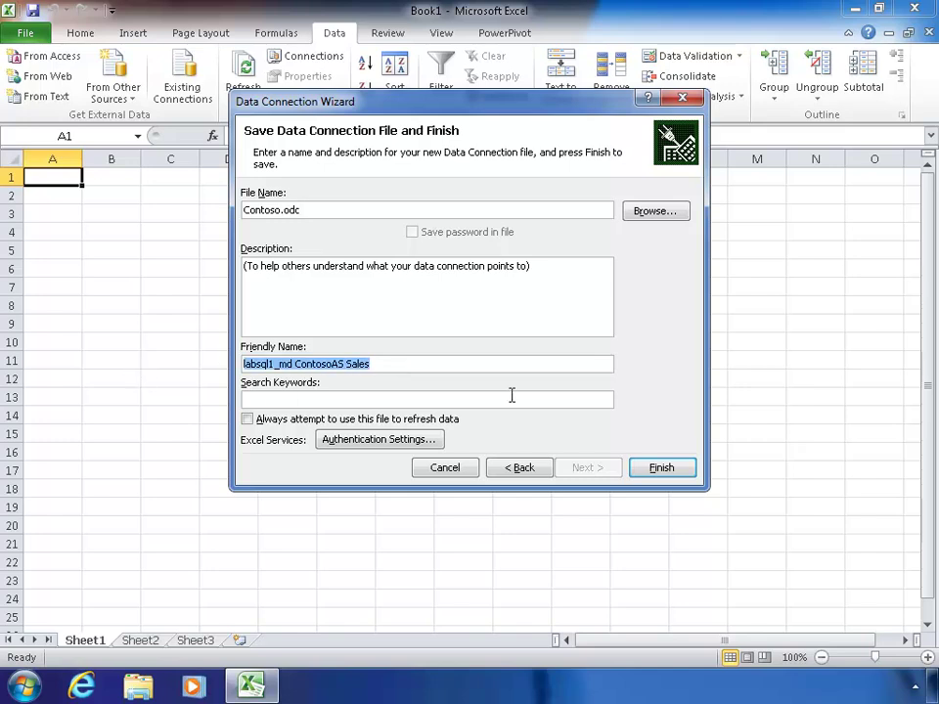
type("Contoso")
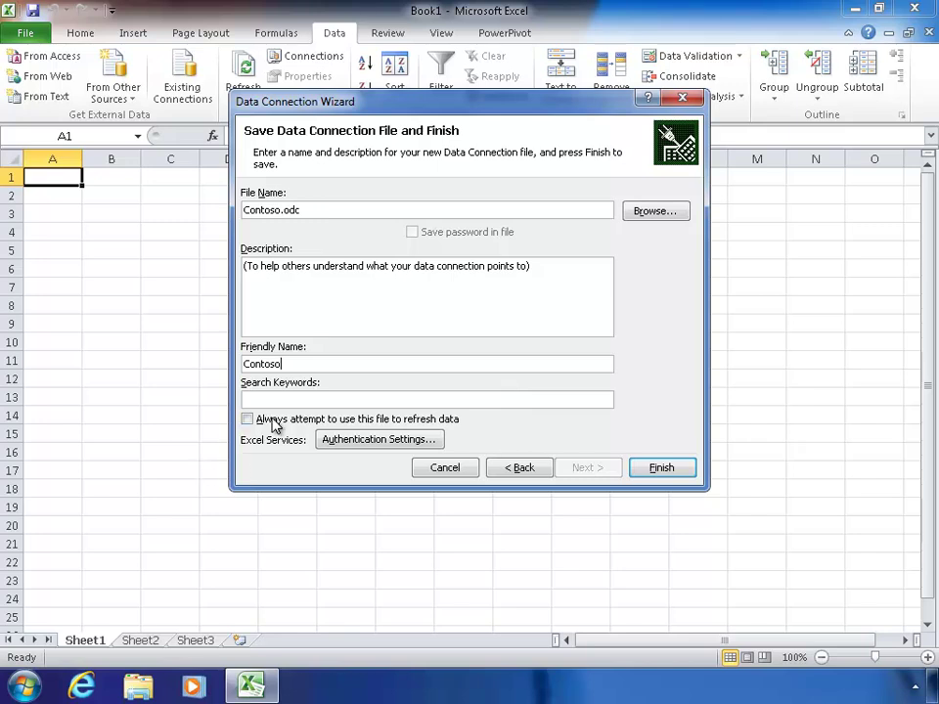
left_click(646, 469)
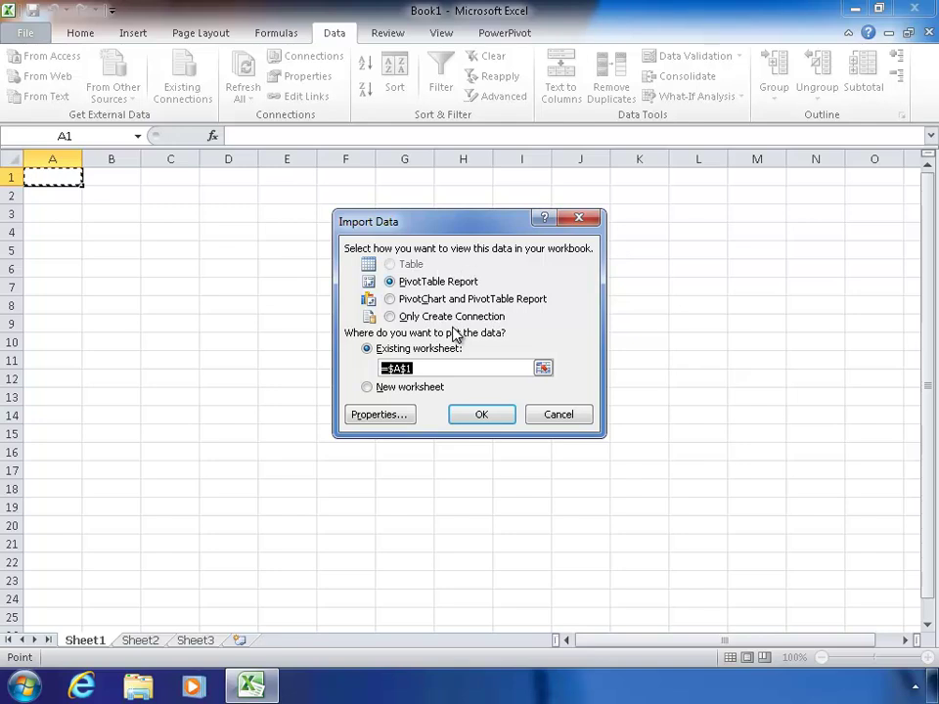
left_click(480, 415)
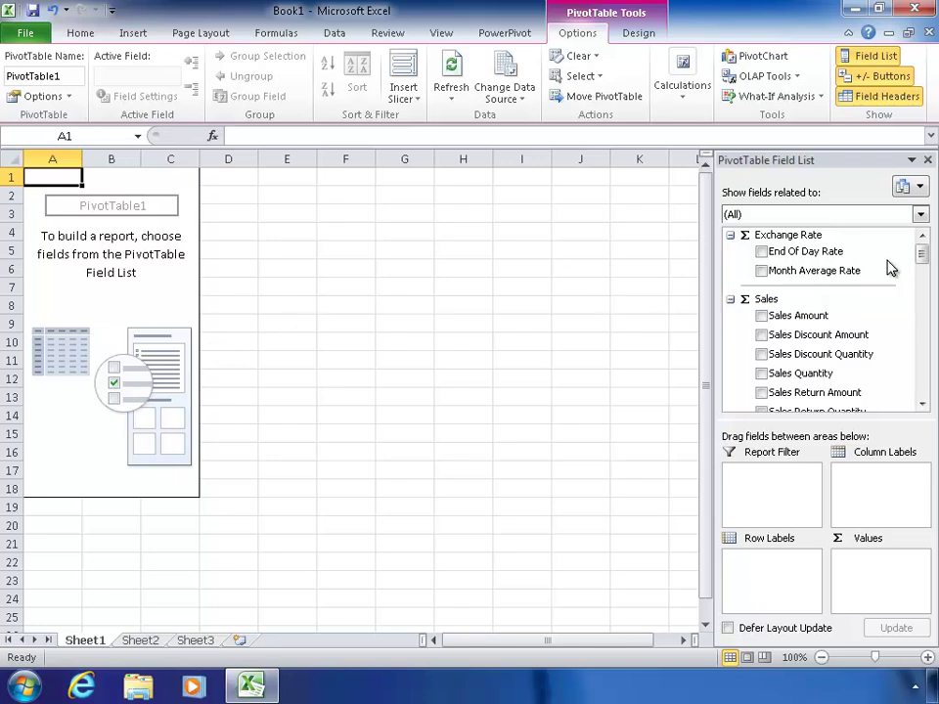
Add Sales Amount from the Sales group, giving a grand total of $12,413,657,608.89.
left_click_drag(922, 250, 923, 256)
scroll(841, 254, "down", 1)
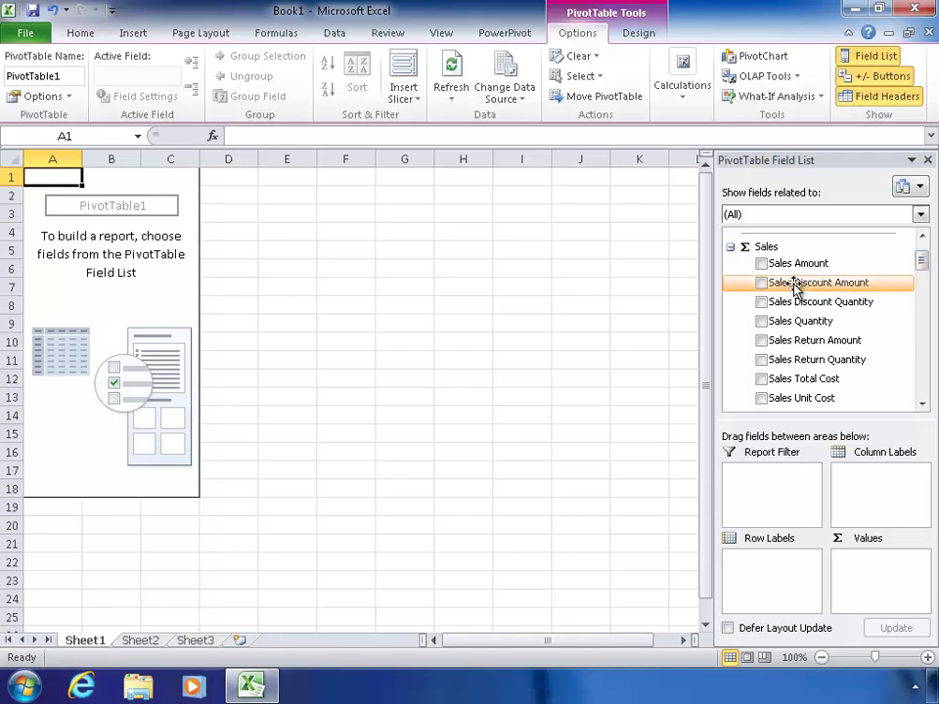
left_click(763, 264)
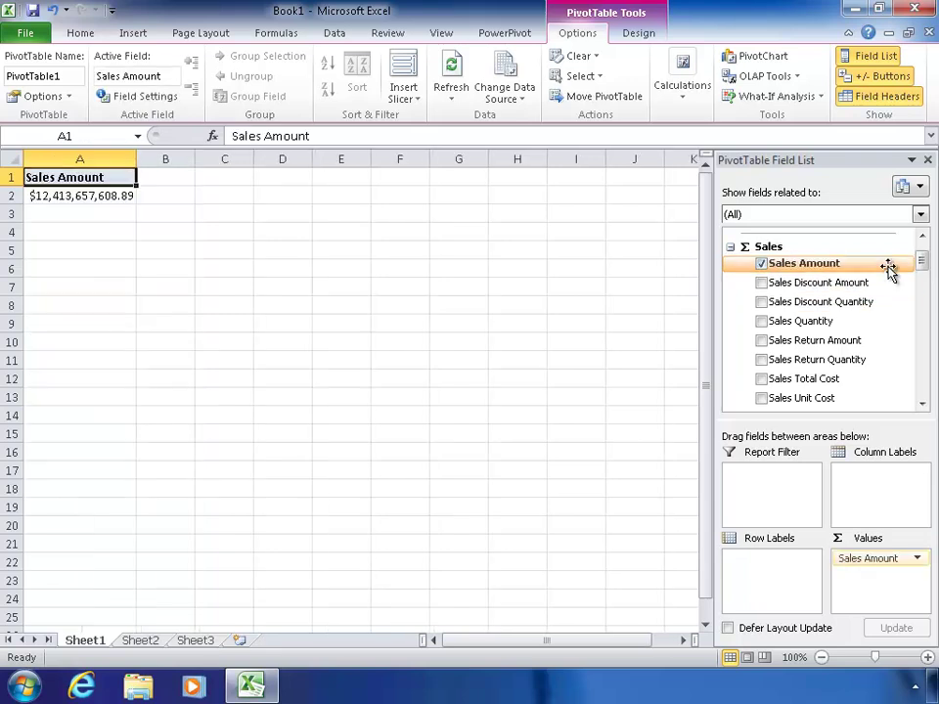
Put Geography Hierarchy in Row Labels and Calendar YWD in Column Labels, then hide the field list.
left_click_drag(919, 268, 915, 362)
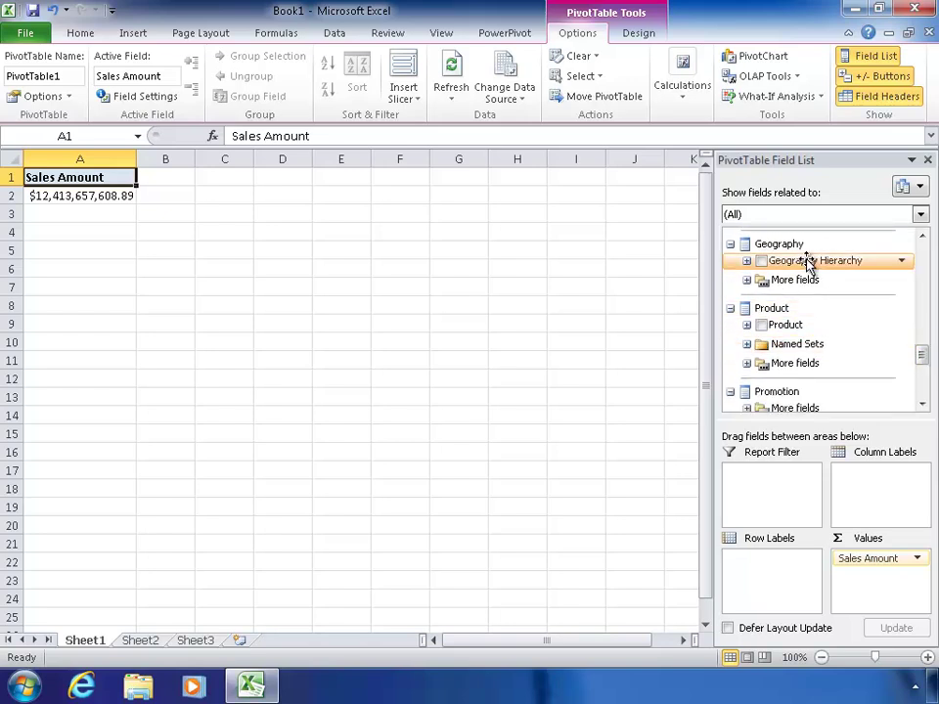
left_click_drag(808, 264, 780, 575)
left_click_drag(918, 352, 924, 310)
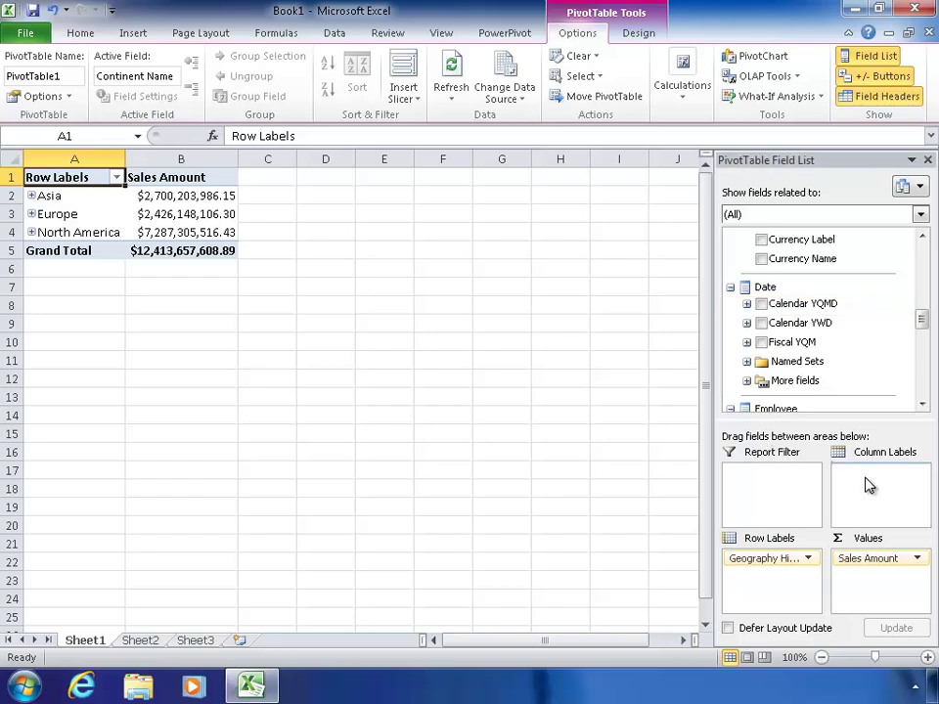
scroll(782, 318, "down", 1)
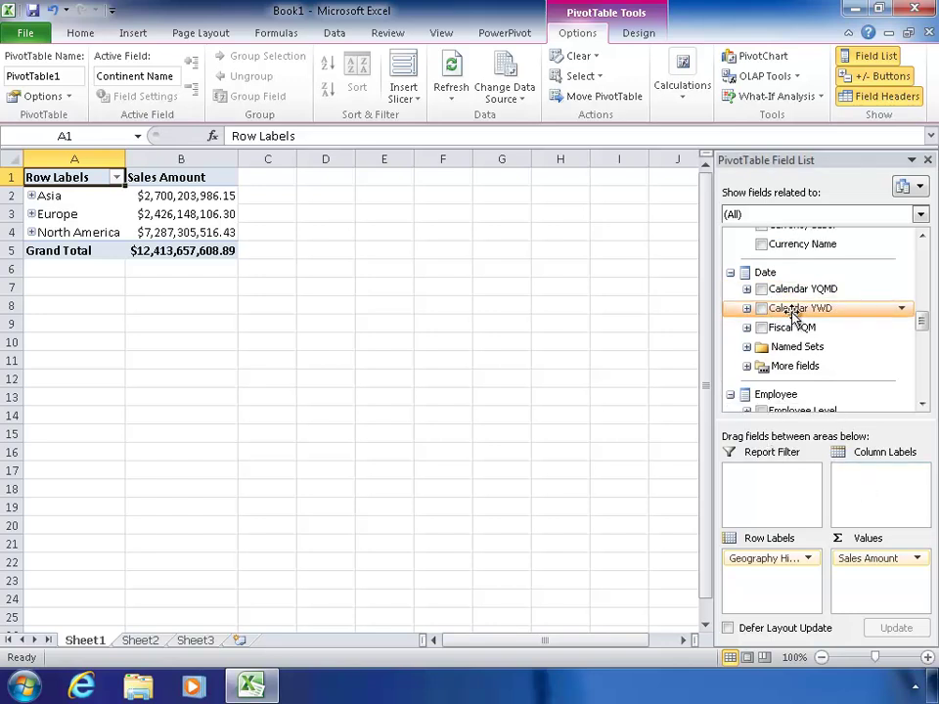
left_click_drag(869, 491, 862, 484)
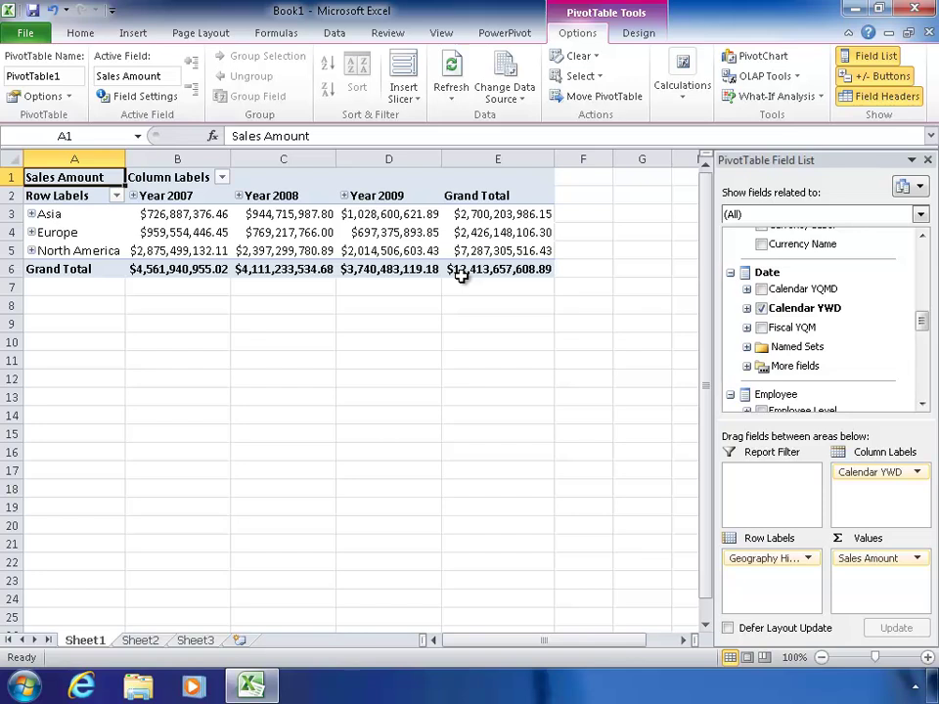
mouse_move(461, 274)
left_click(928, 162)
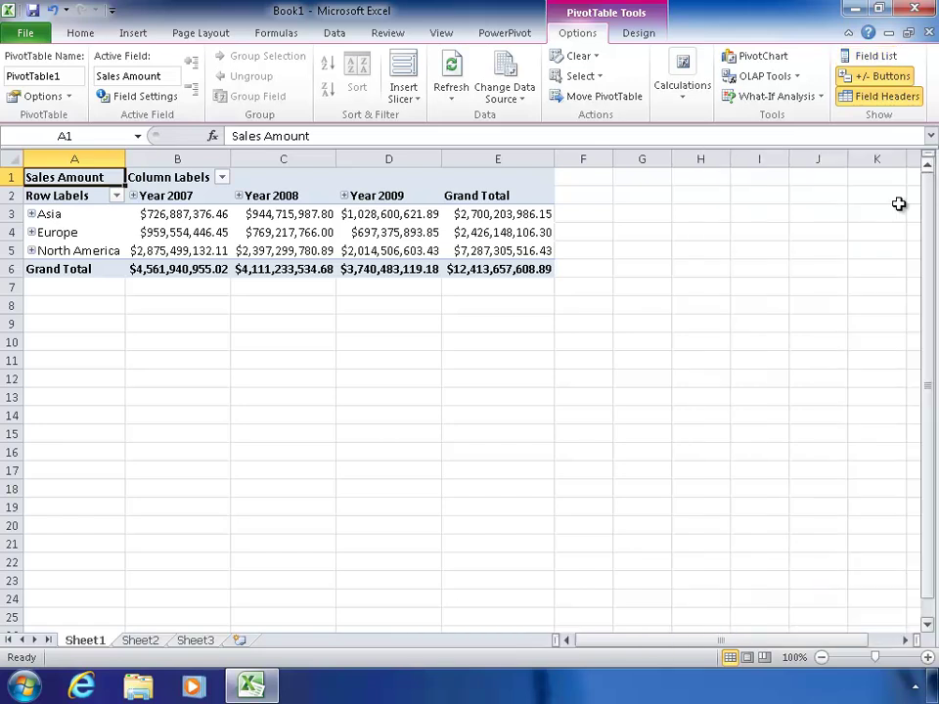
left_click(873, 61)
left_click(876, 61)
left_click(876, 61)
left_click(876, 61)
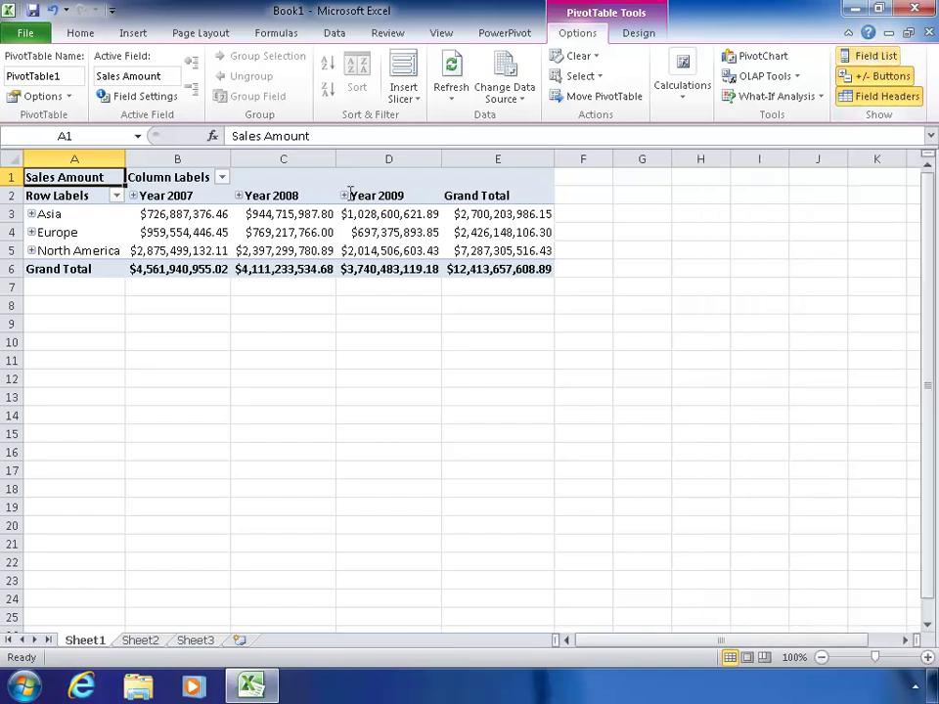
left_click(32, 232)
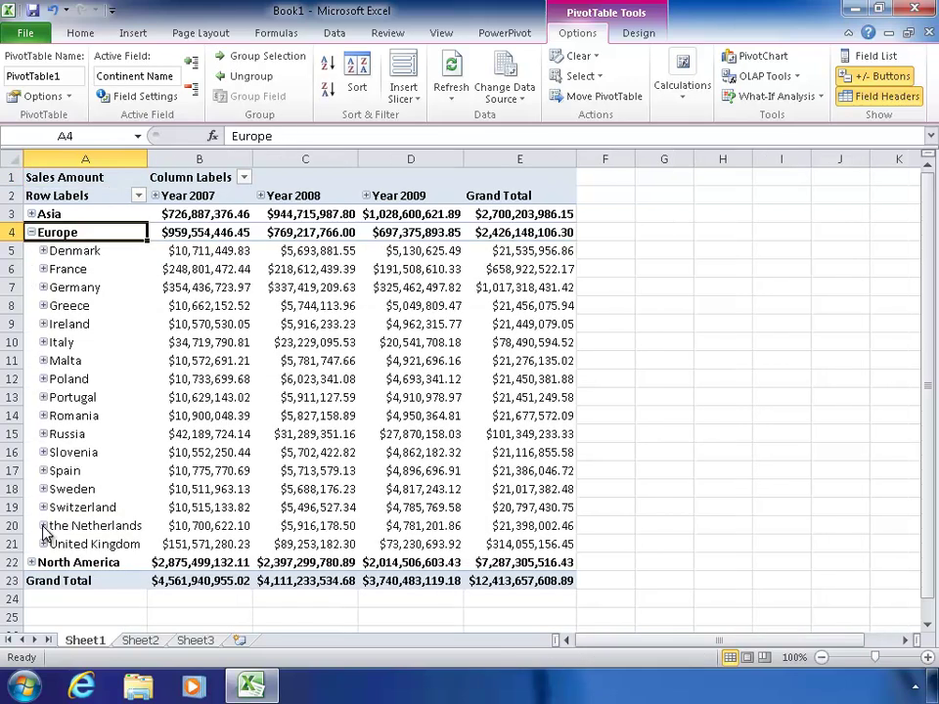
left_click(43, 470)
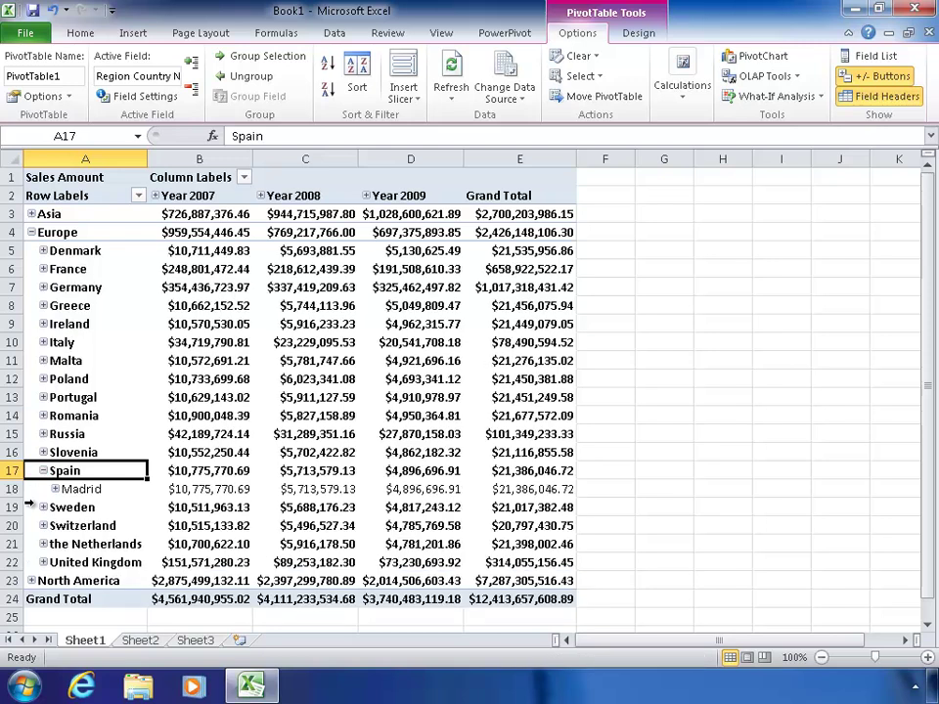
left_click(55, 489)
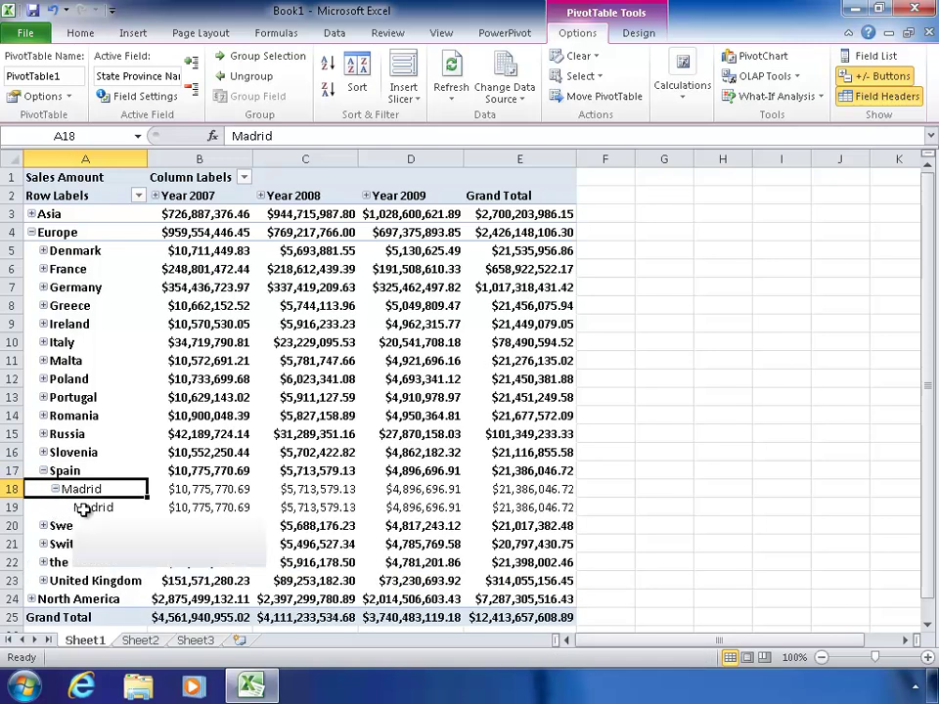
left_click(56, 489)
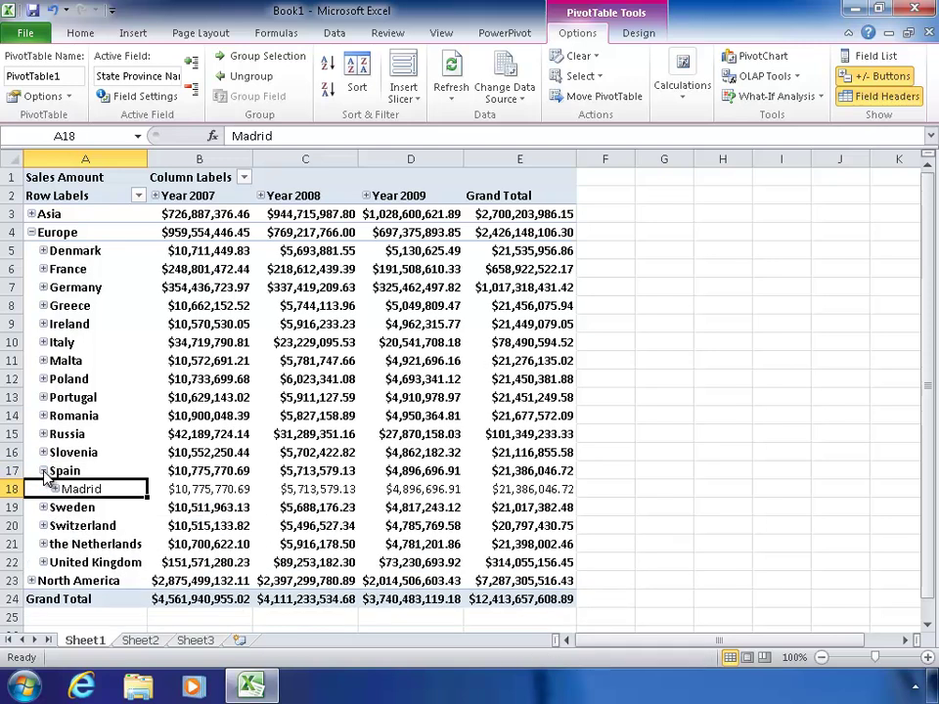
left_click(44, 471)
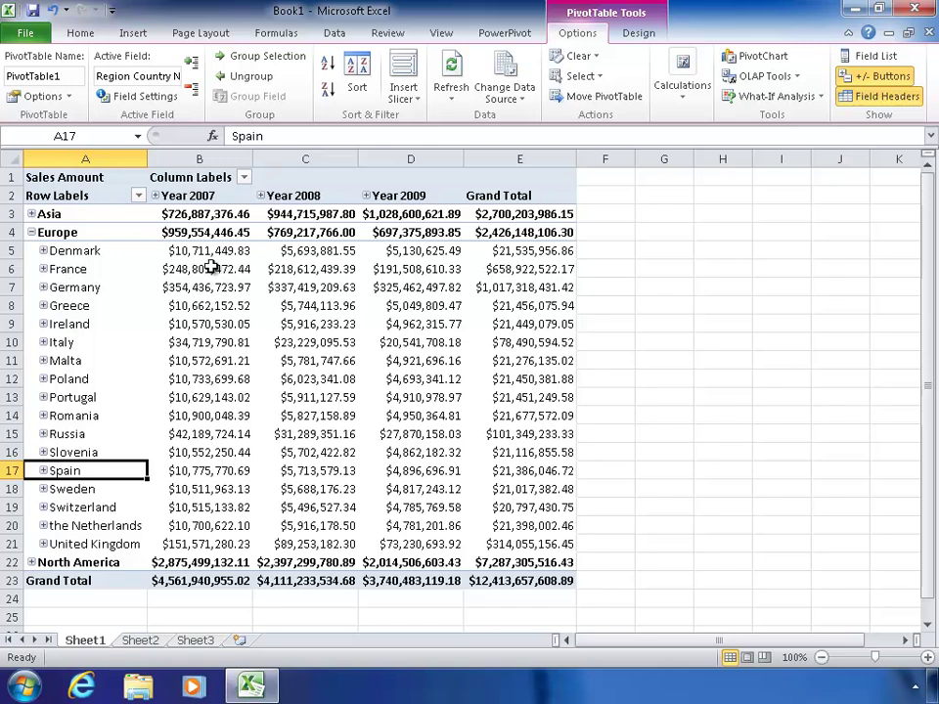
left_click(516, 184)
left_click(79, 34)
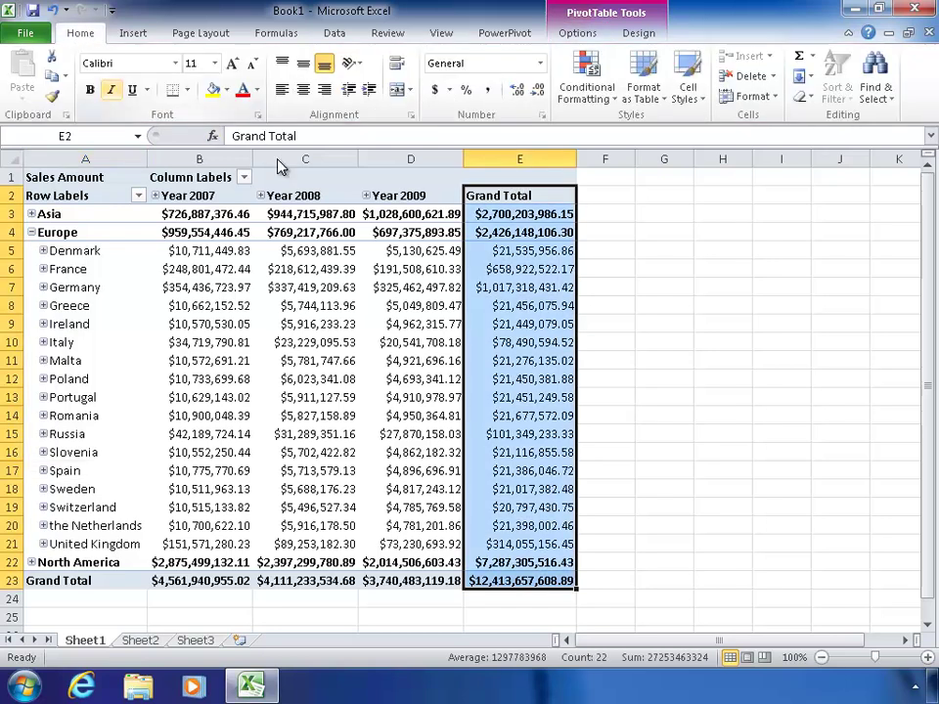
Apply blue gradient data bars to the Grand Total column.
left_click(587, 83)
mouse_move(627, 227)
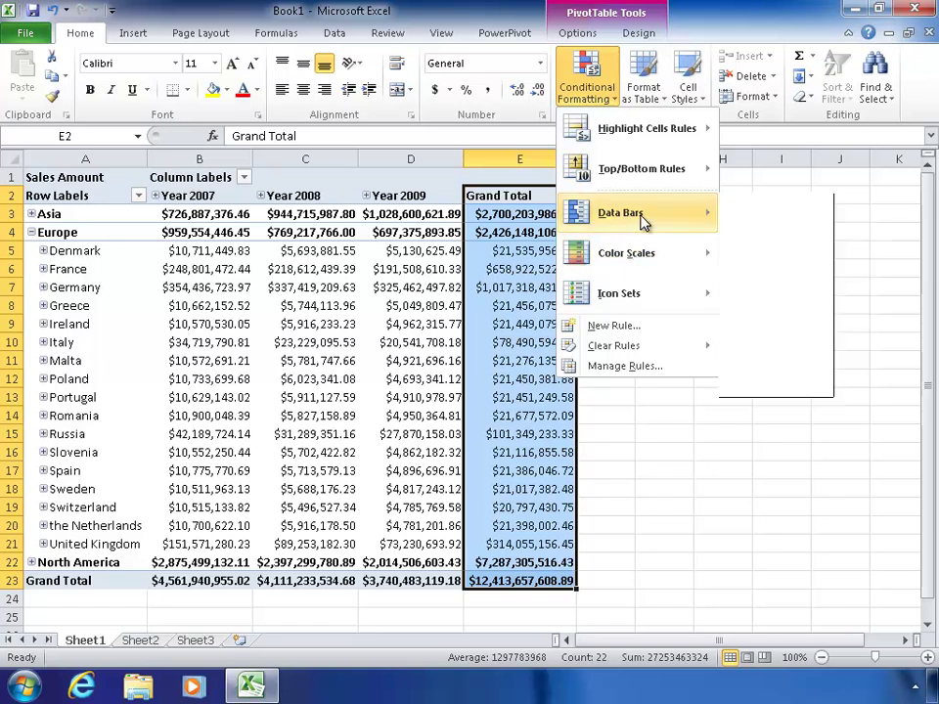
left_click(739, 228)
left_click(520, 335)
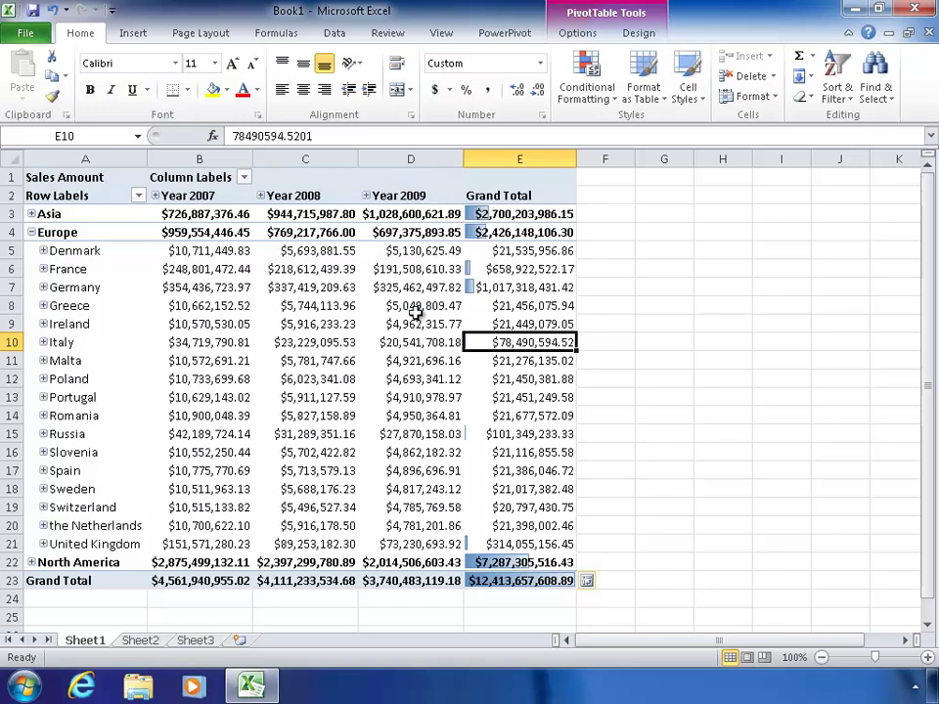
Apply a Green-Yellow-Red colour scale to the Year 2009 values, Denmark through United Kingdom.
left_click_drag(410, 250, 420, 544)
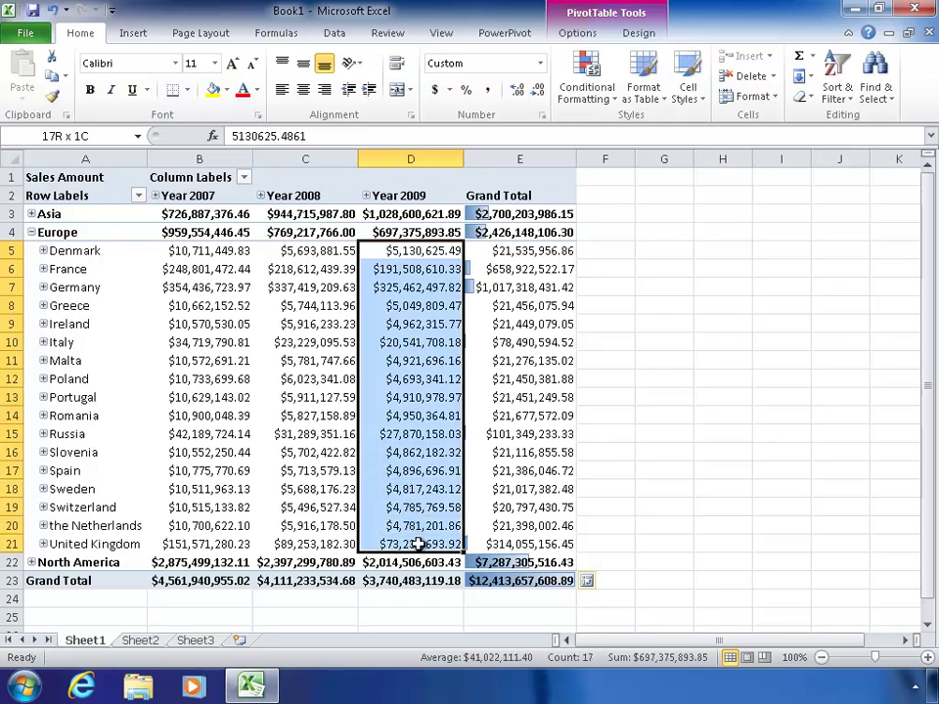
left_click(605, 103)
mouse_move(635, 256)
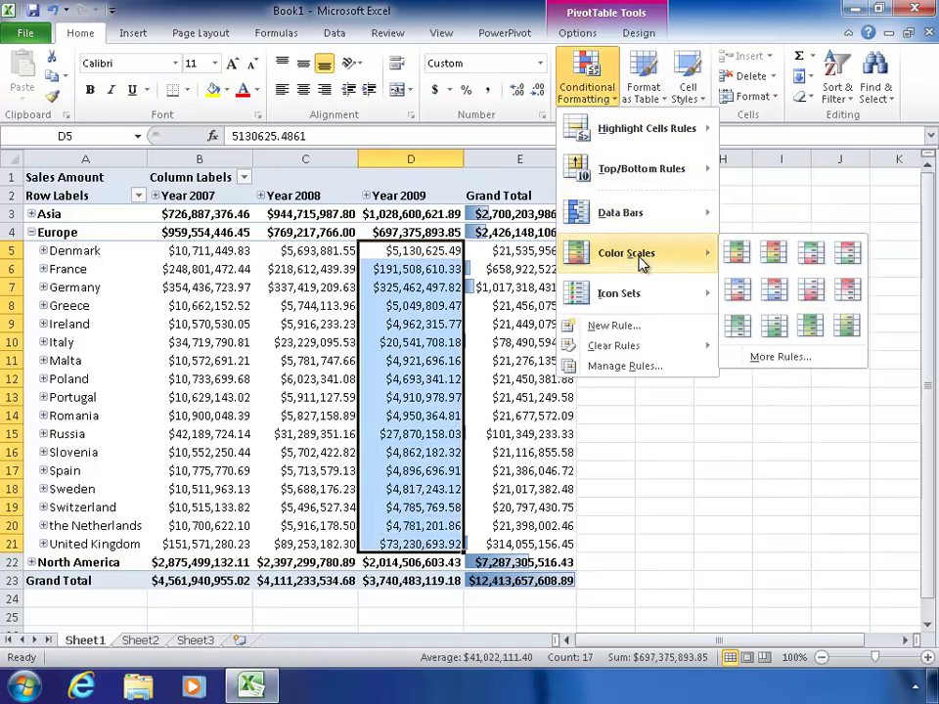
left_click(731, 255)
left_click(310, 306)
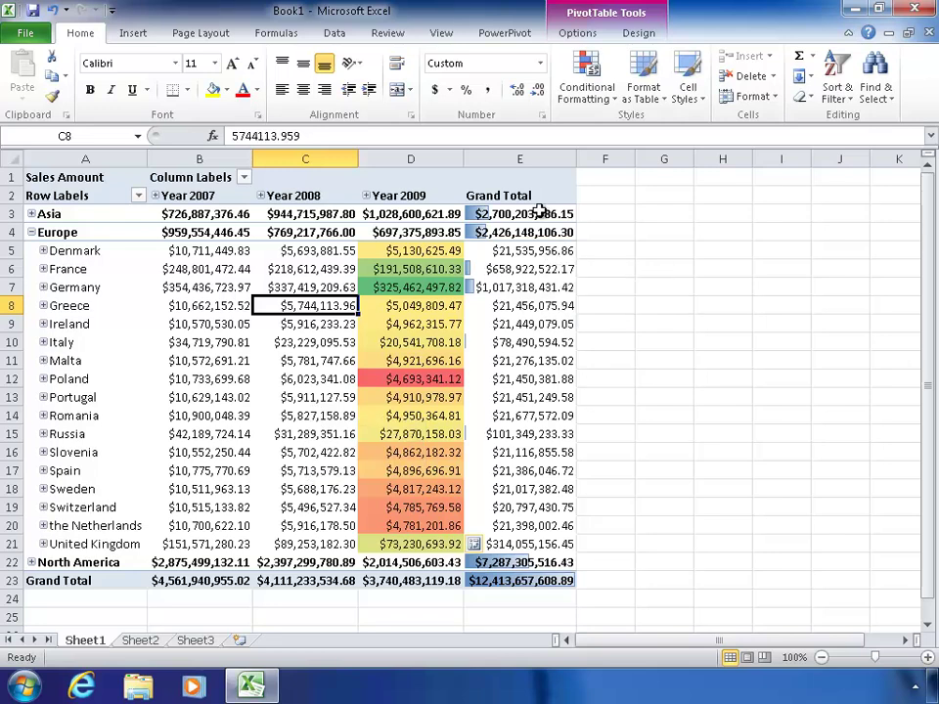
left_click(571, 33)
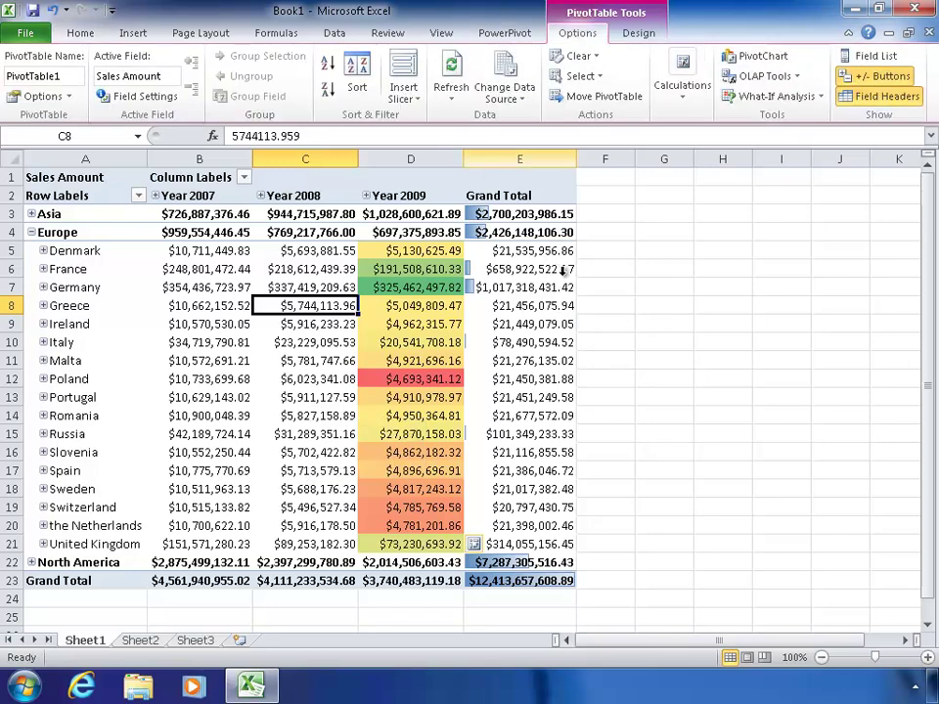
Insert a Product Category Name slicer and drag it to the right of the PivotTable.
left_click(403, 98)
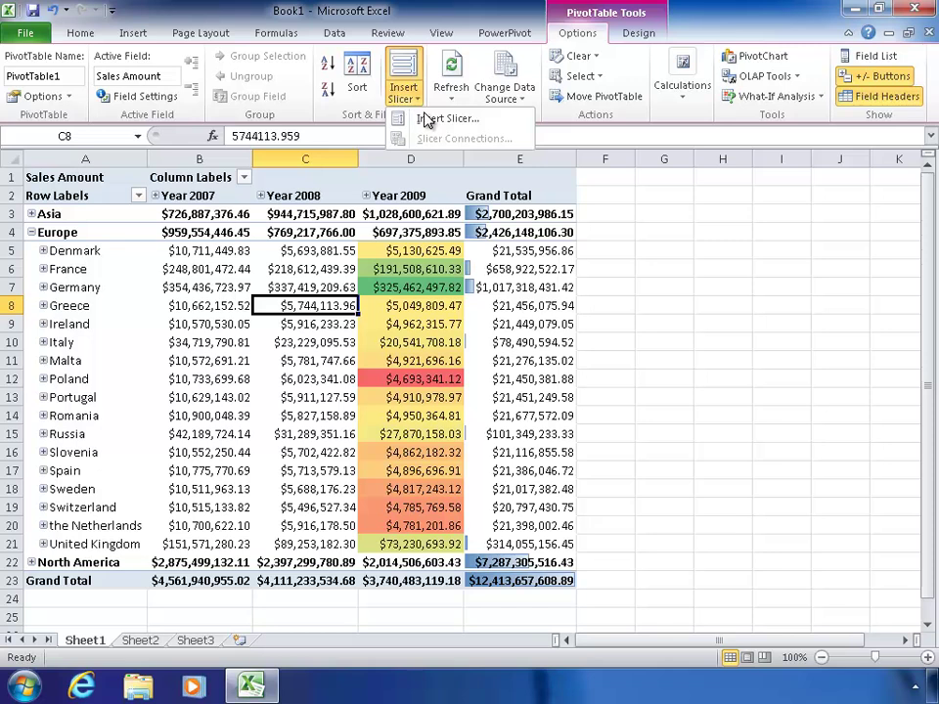
left_click(435, 119)
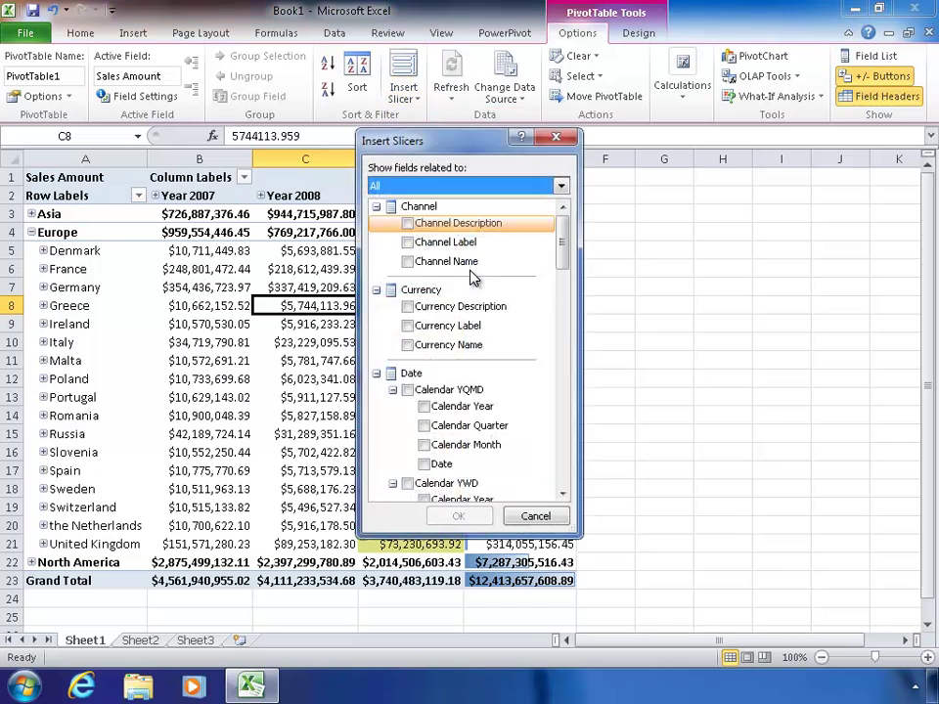
left_click_drag(562, 259, 565, 281)
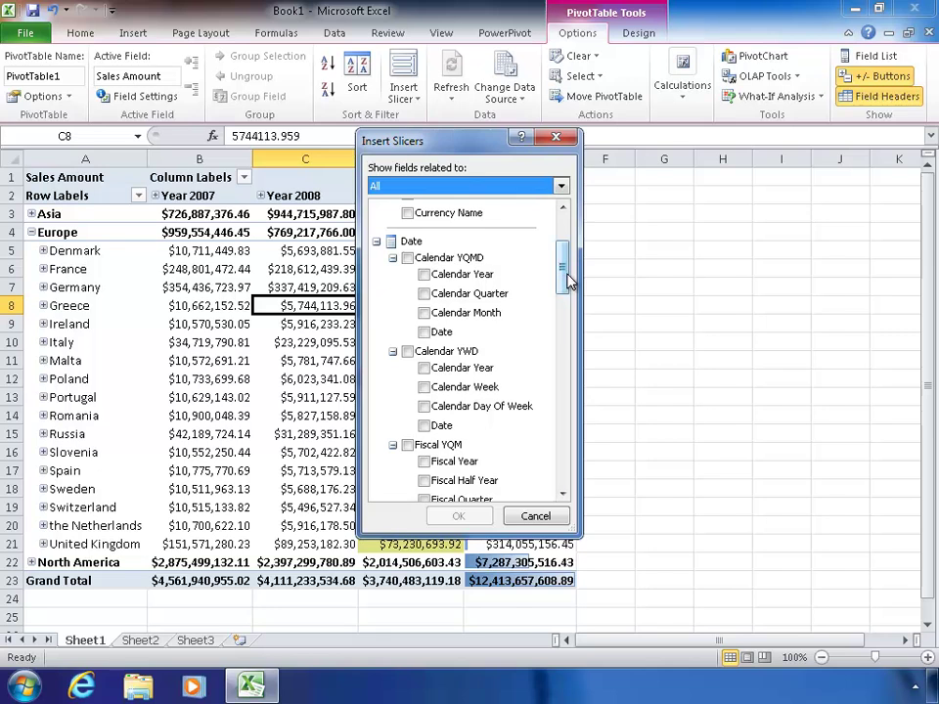
left_click_drag(566, 277, 564, 411)
left_click(391, 335)
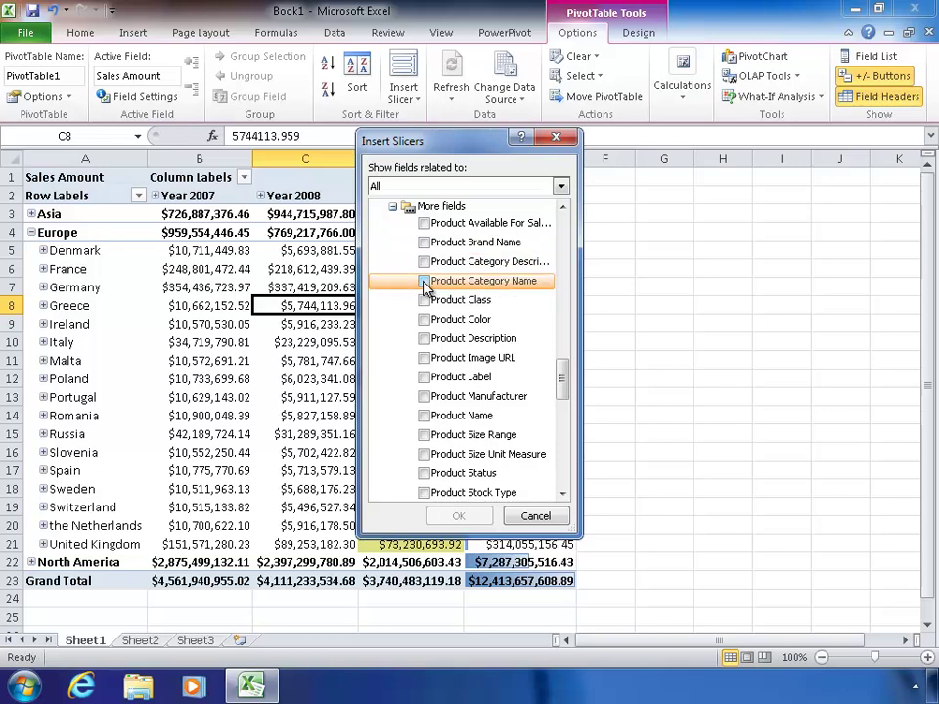
left_click(423, 282)
left_click(458, 515)
left_click_drag(483, 296, 692, 188)
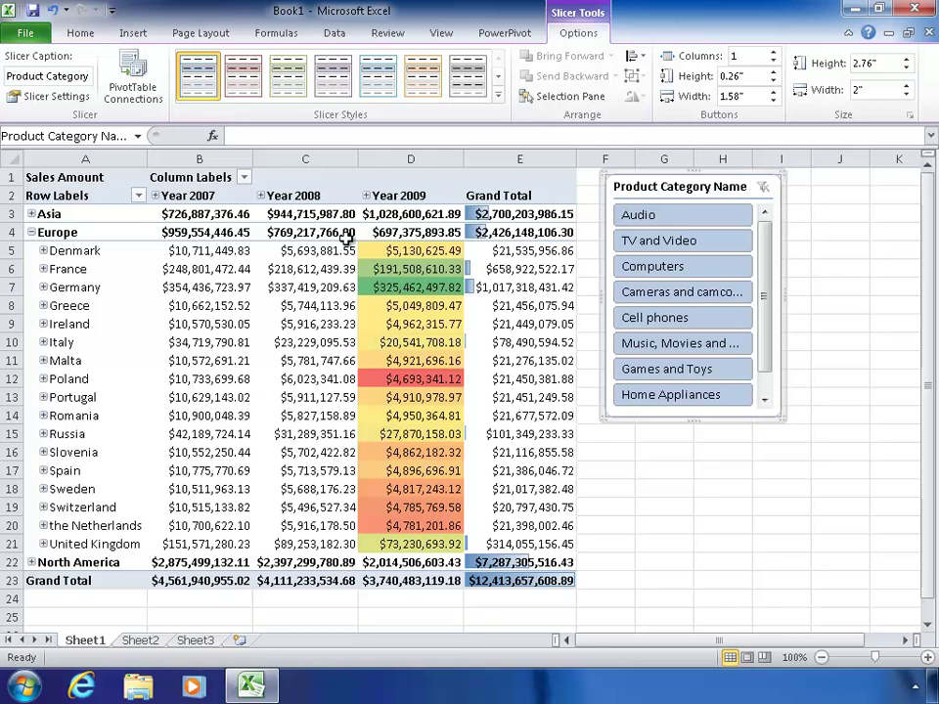
left_click(325, 288)
Insert a Promotion Type slicer and position it below the Product Category Name slicer.
left_click(131, 33)
left_click(559, 77)
left_click_drag(562, 243, 562, 416)
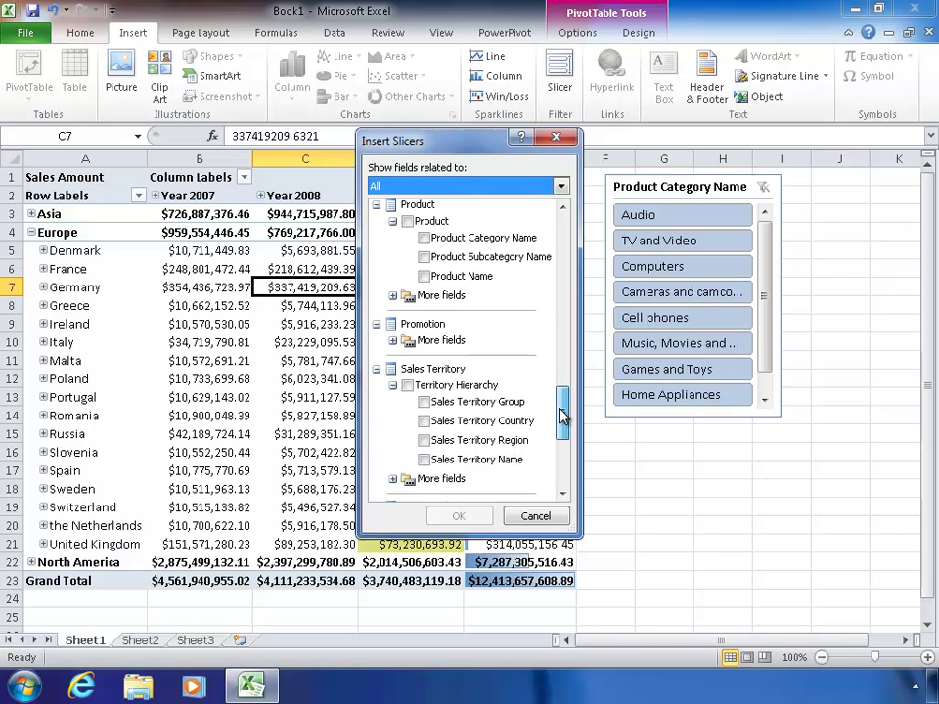
left_click(392, 341)
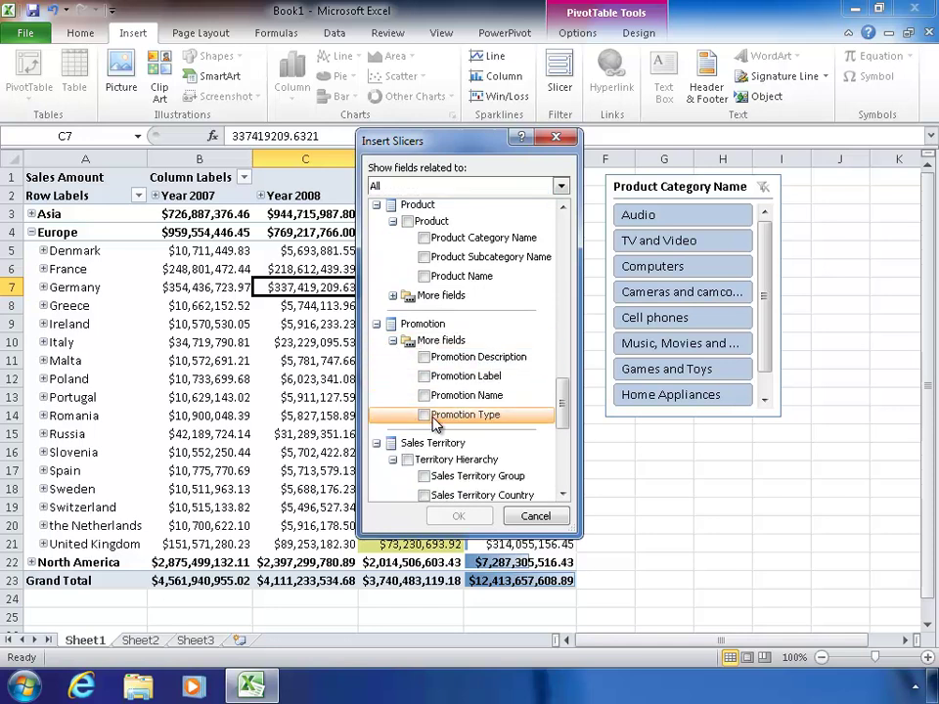
left_click(423, 415)
left_click(448, 515)
left_click_drag(427, 293, 673, 440)
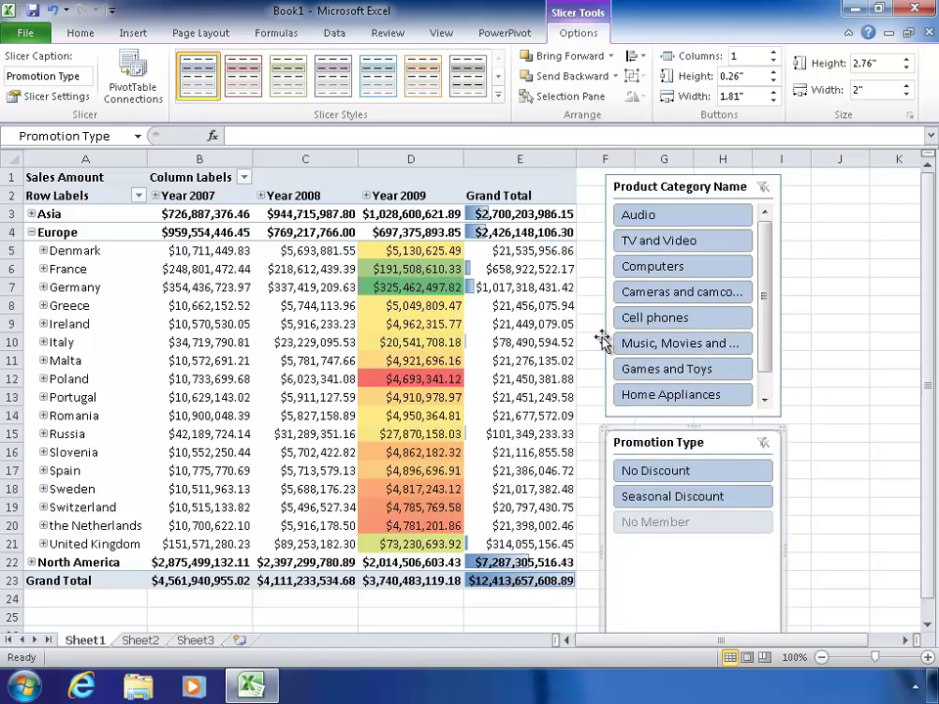
left_click(216, 268)
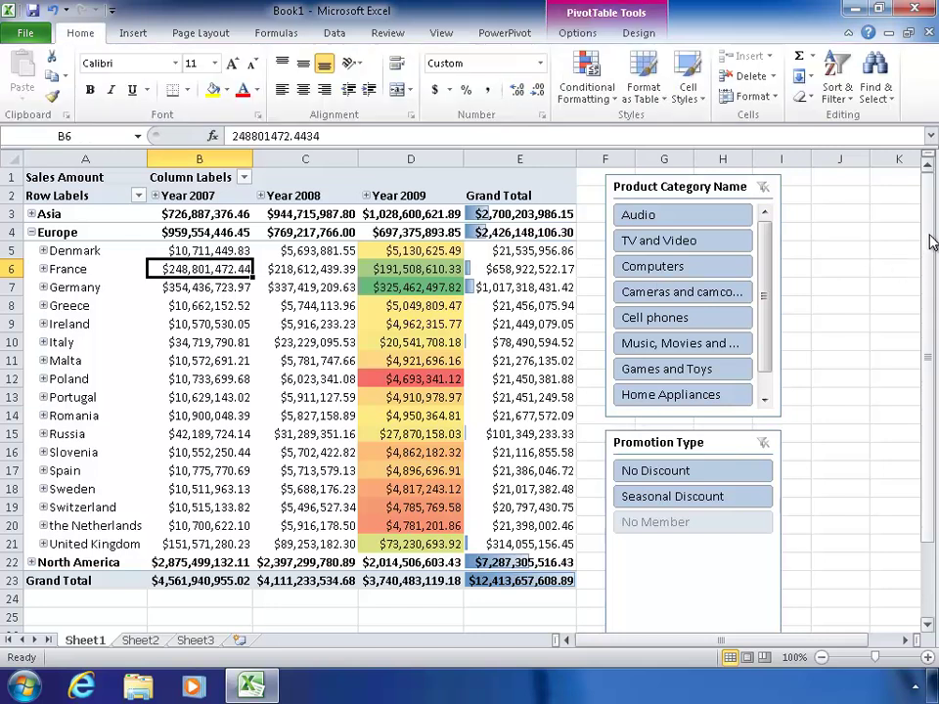
right_click(687, 185)
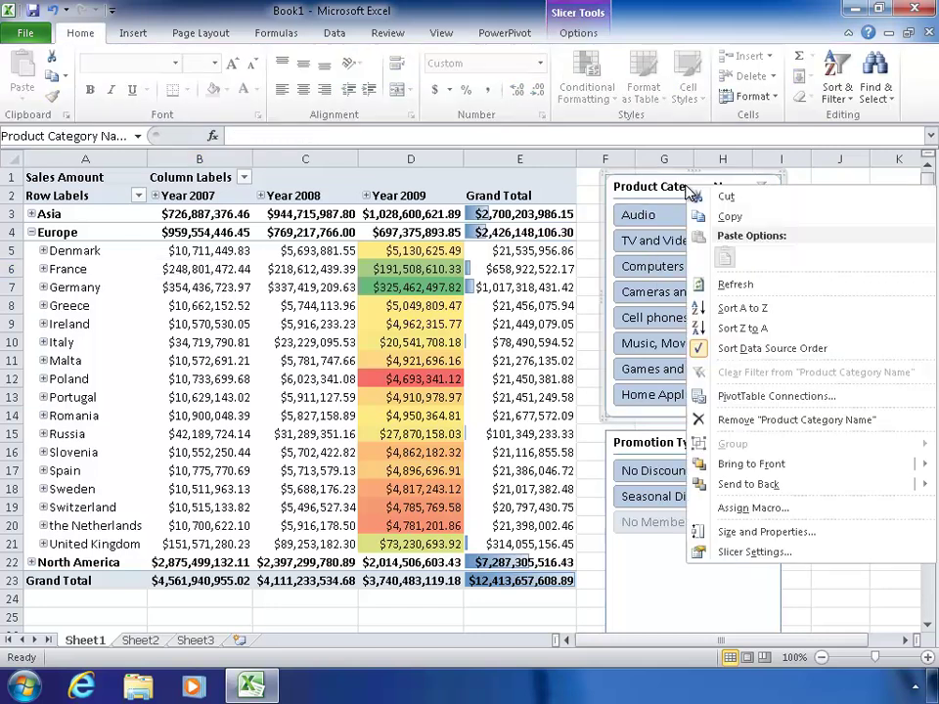
left_click(788, 396)
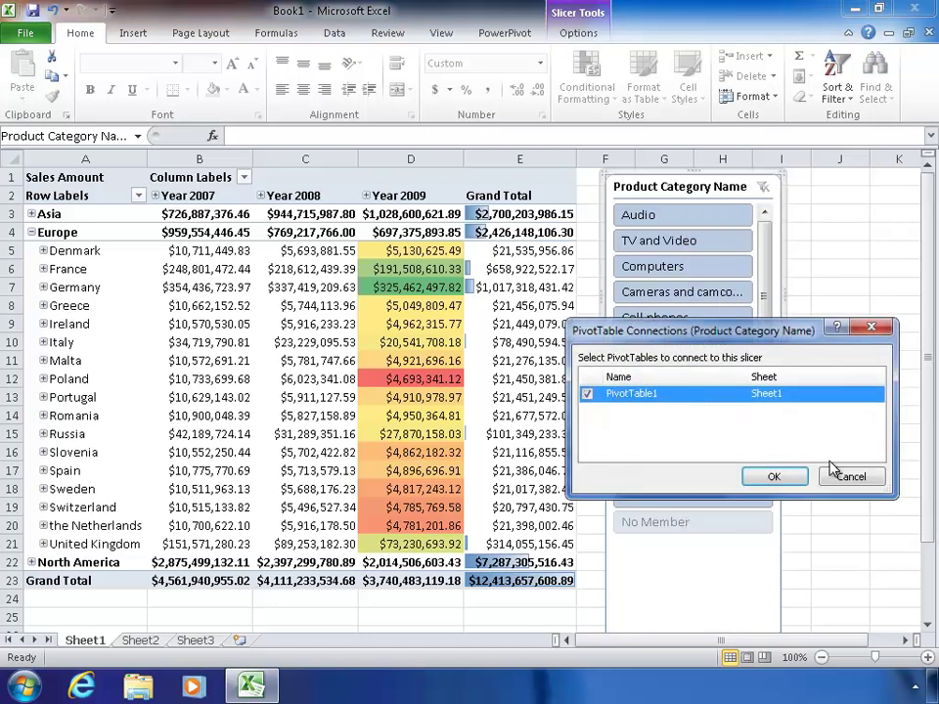
left_click(853, 476)
right_click(719, 453)
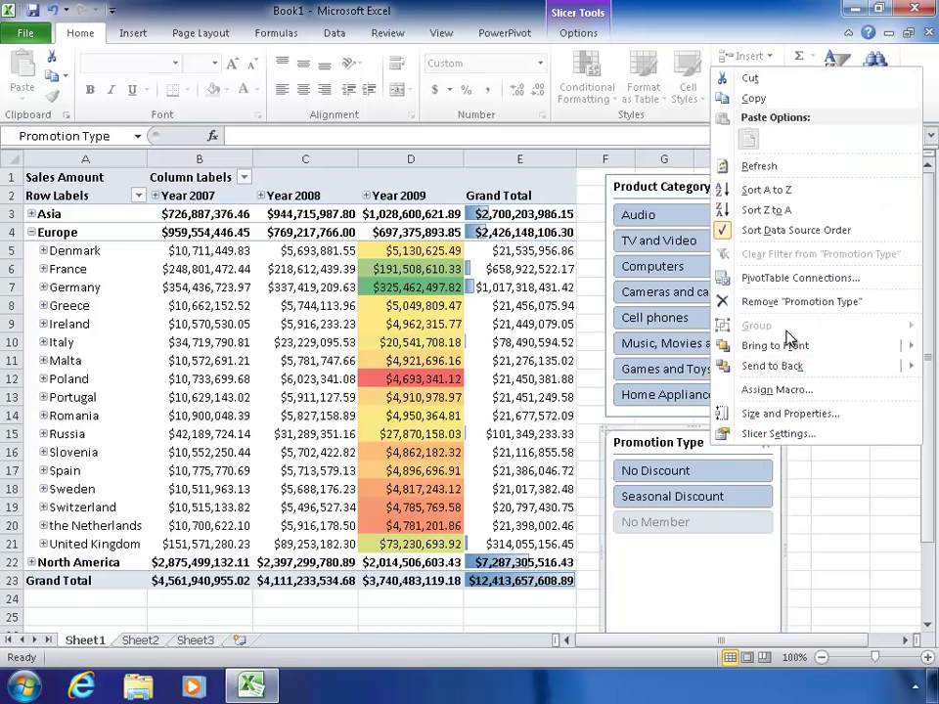
left_click(773, 277)
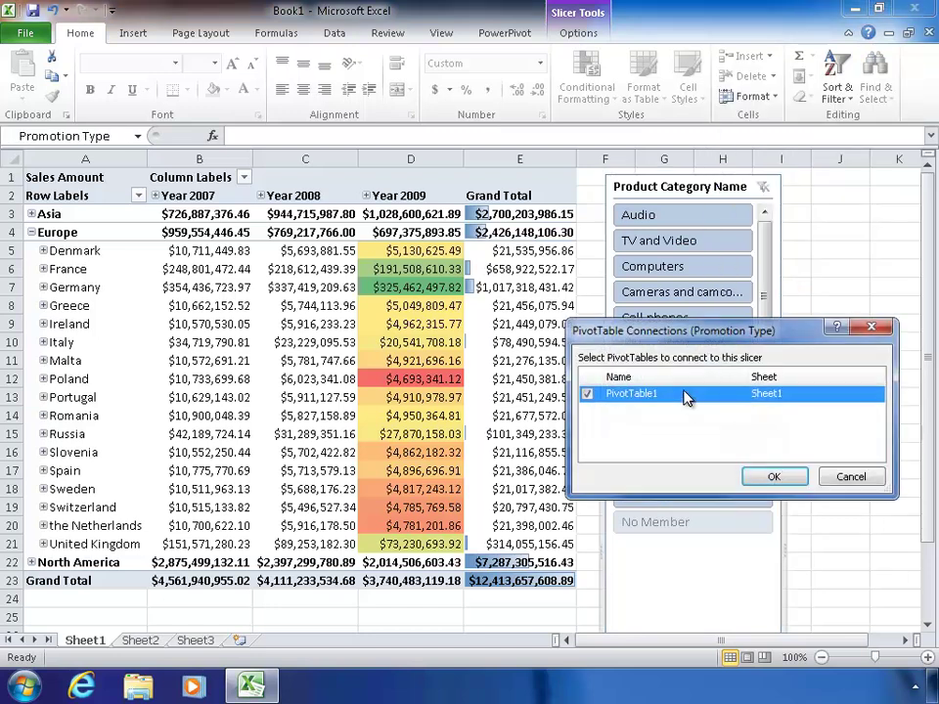
left_click(852, 476)
left_click(293, 341)
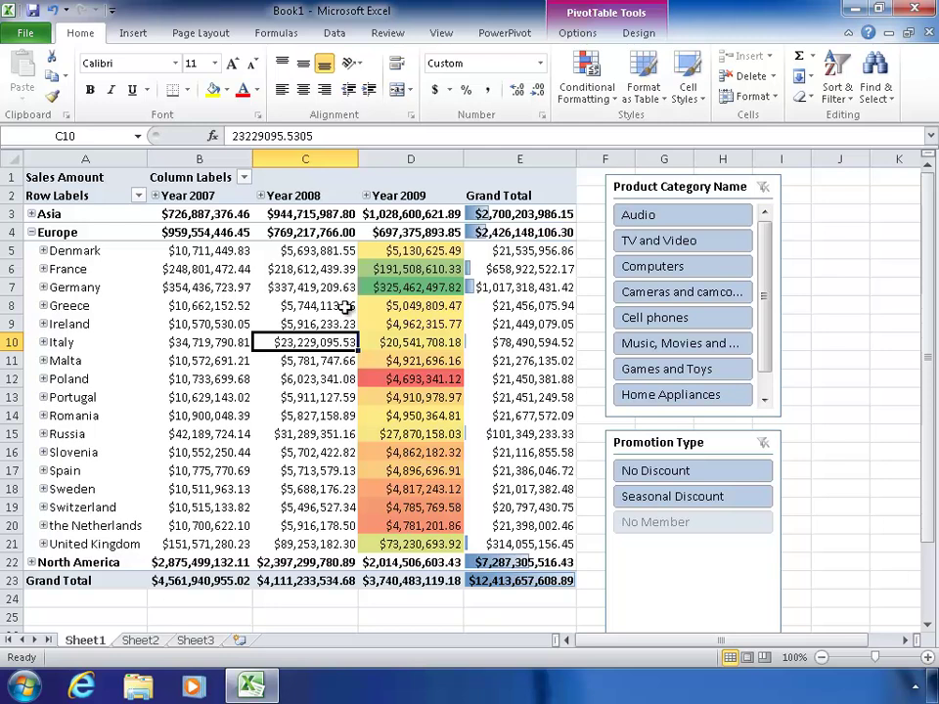
left_click(839, 228)
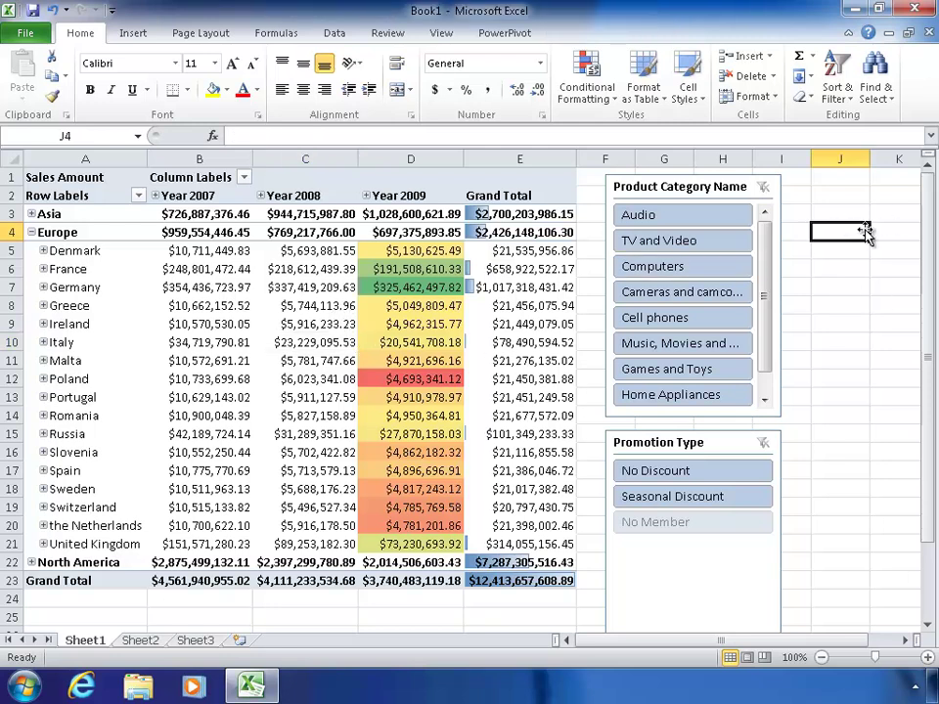
left_click(308, 324)
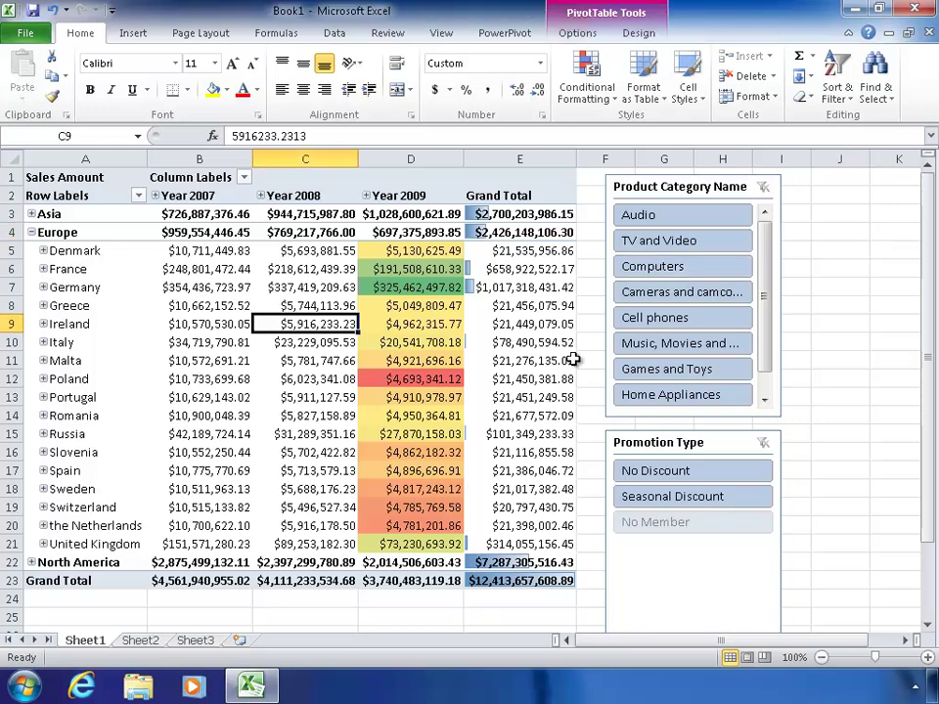
left_click(655, 216)
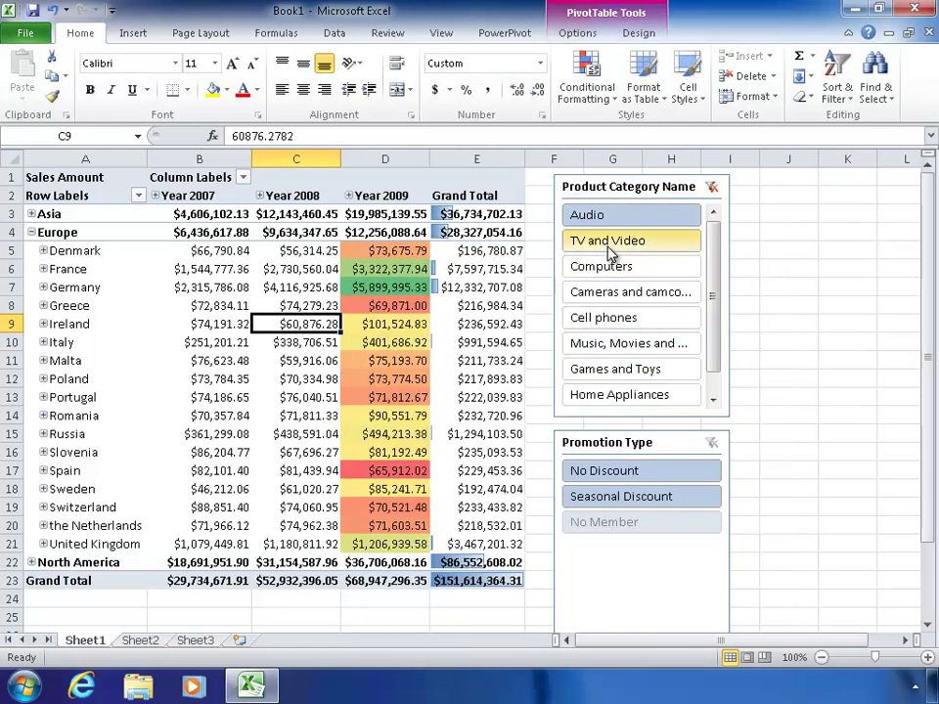
left_click(610, 242)
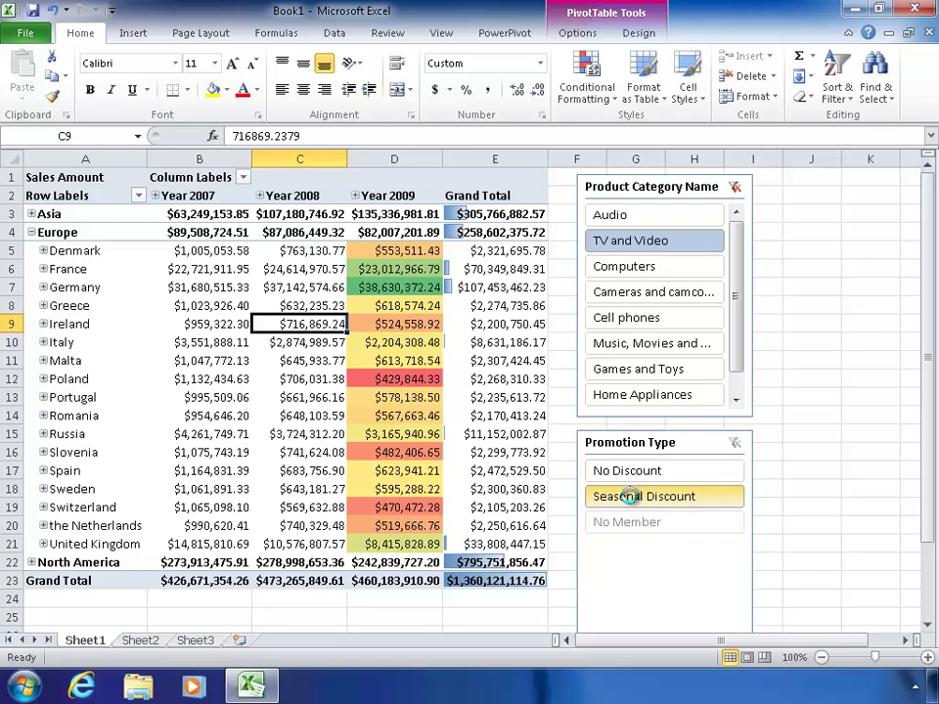
left_click(629, 497)
left_click(632, 473)
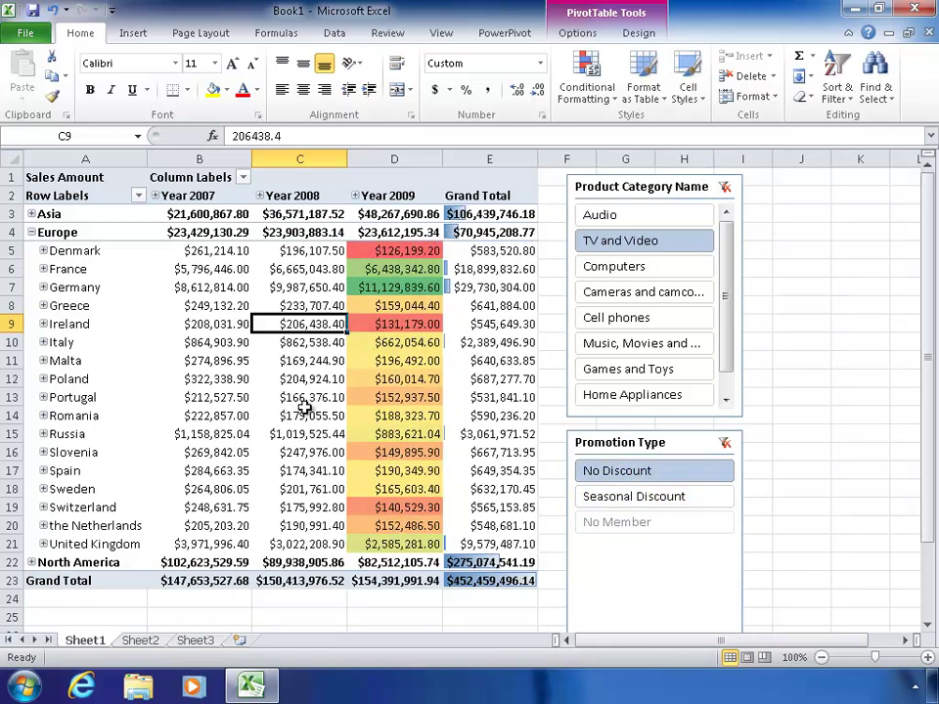
left_click(655, 497)
left_click(620, 215)
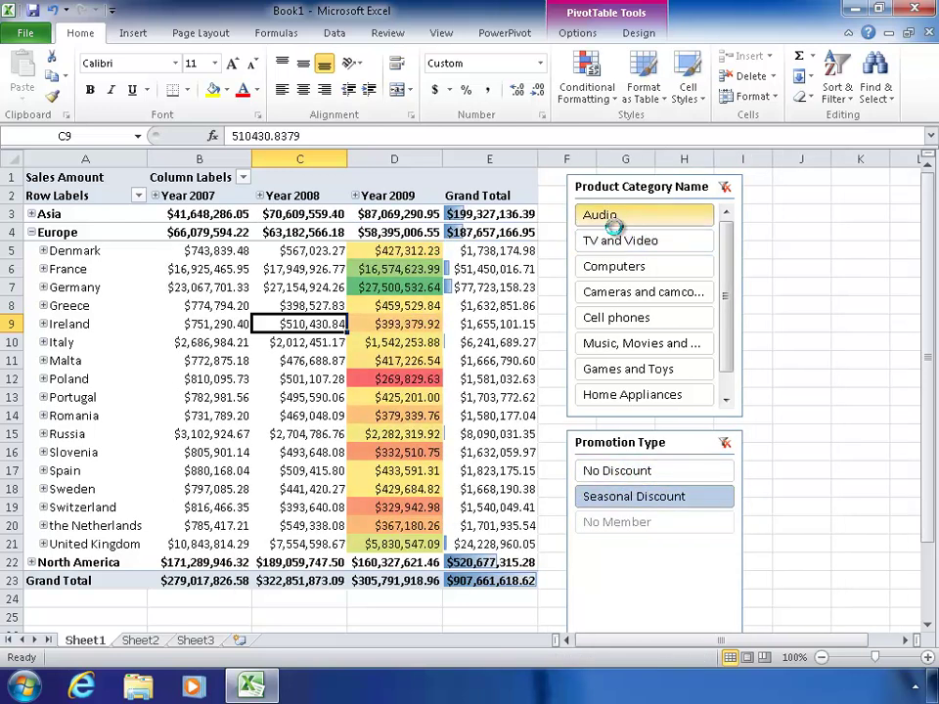
left_click(626, 294)
left_click(614, 349)
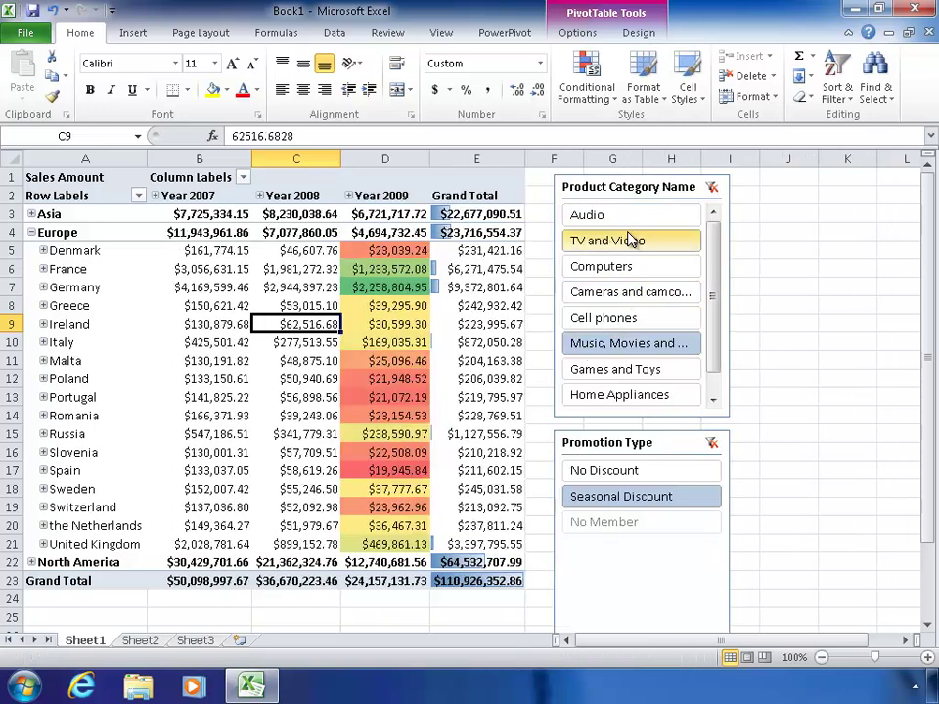
left_click(620, 270)
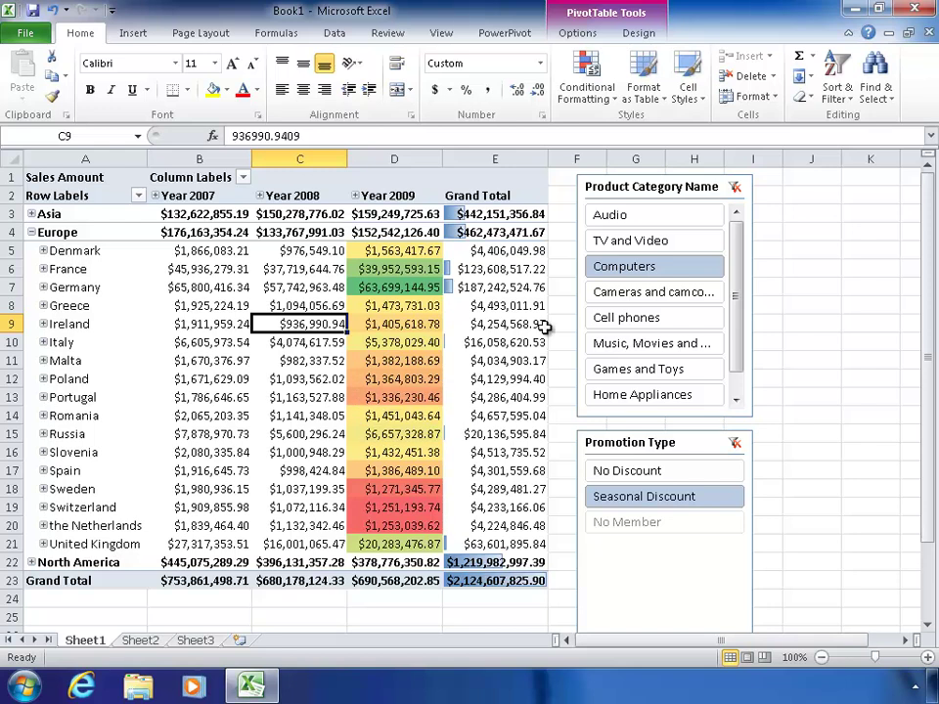
left_click(735, 186)
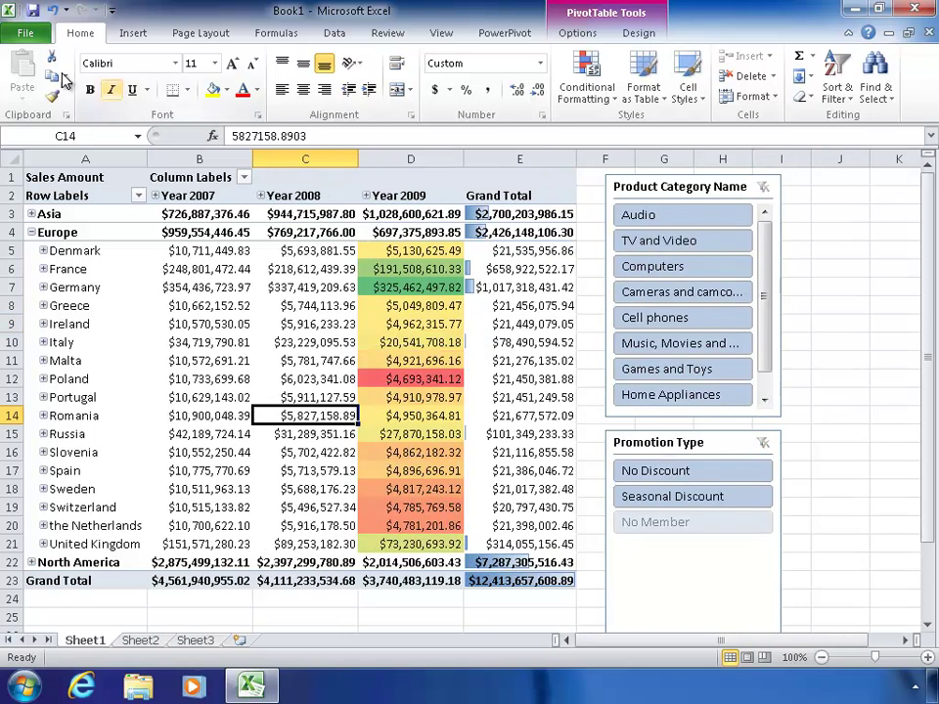
Save the workbook with Save As under the file name Contoso Dat.
left_click(31, 35)
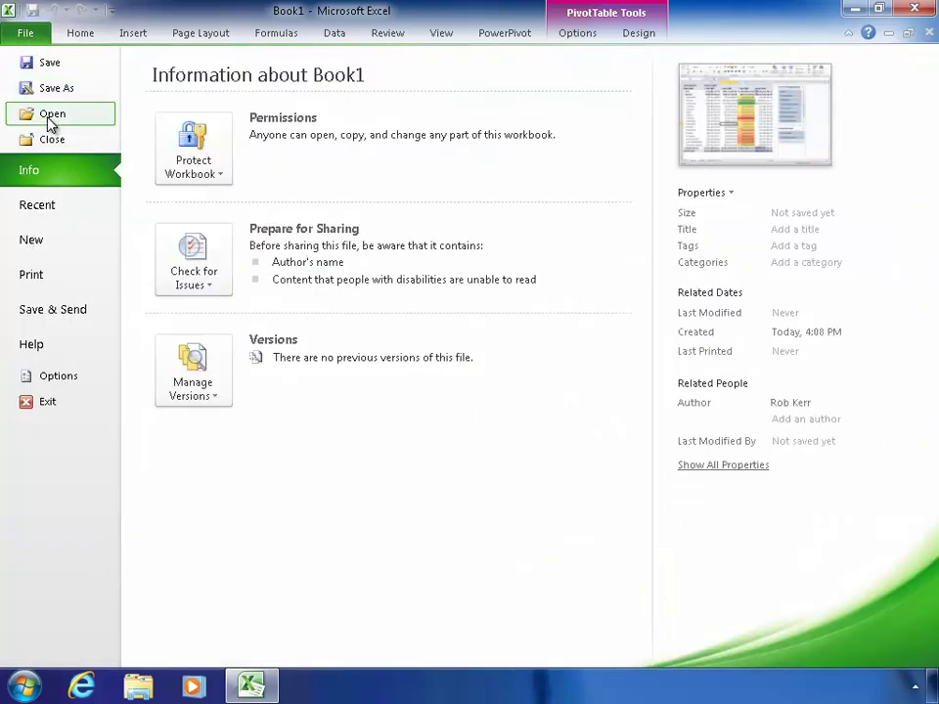
left_click(45, 90)
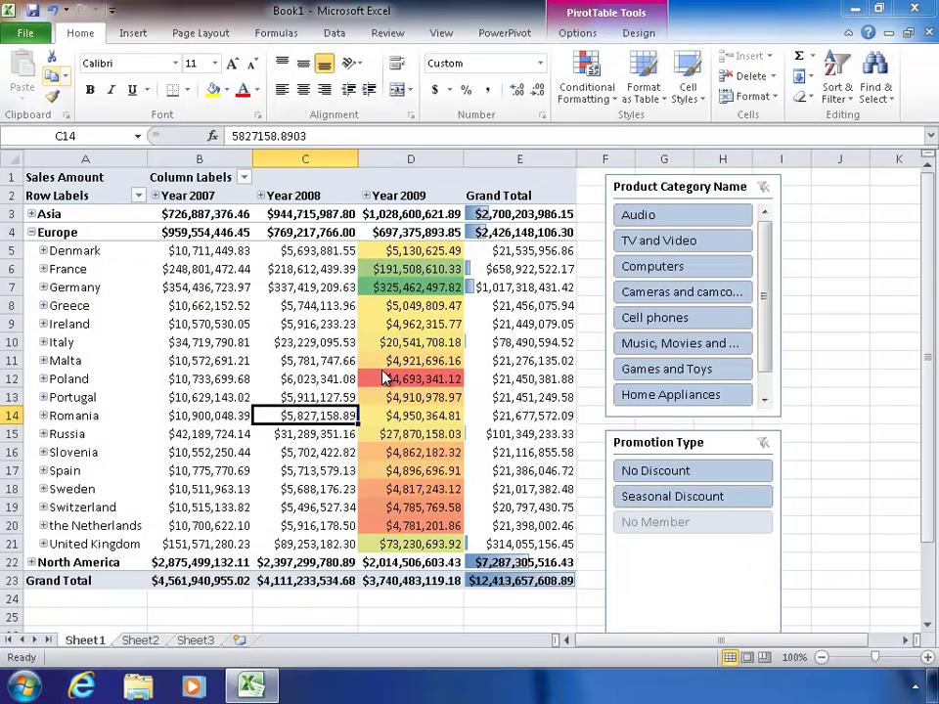
left_click_drag(281, 32, 462, 93)
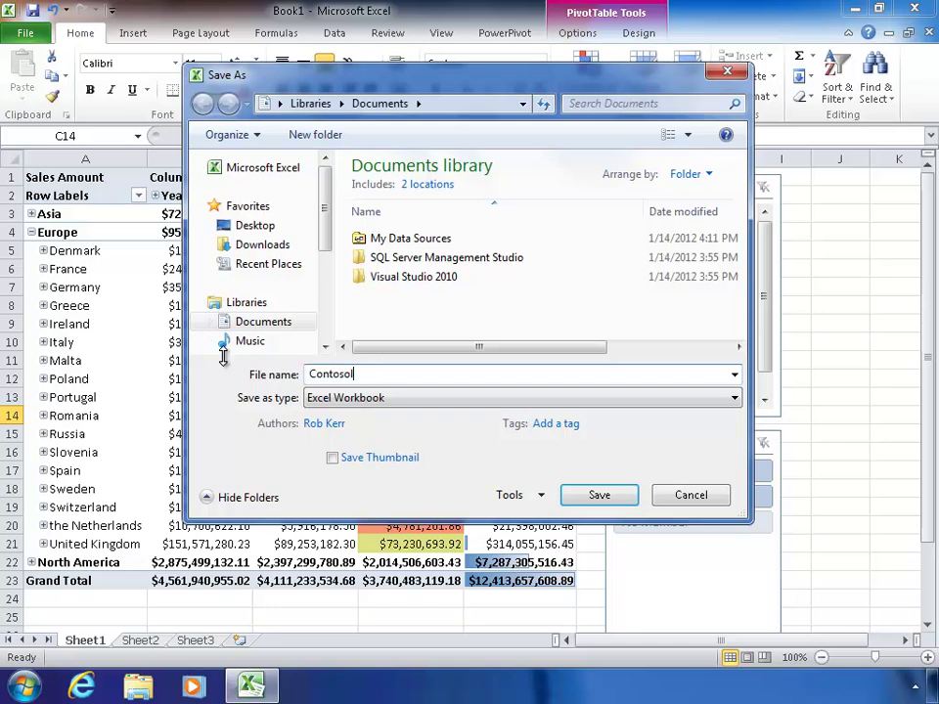
key("Return")
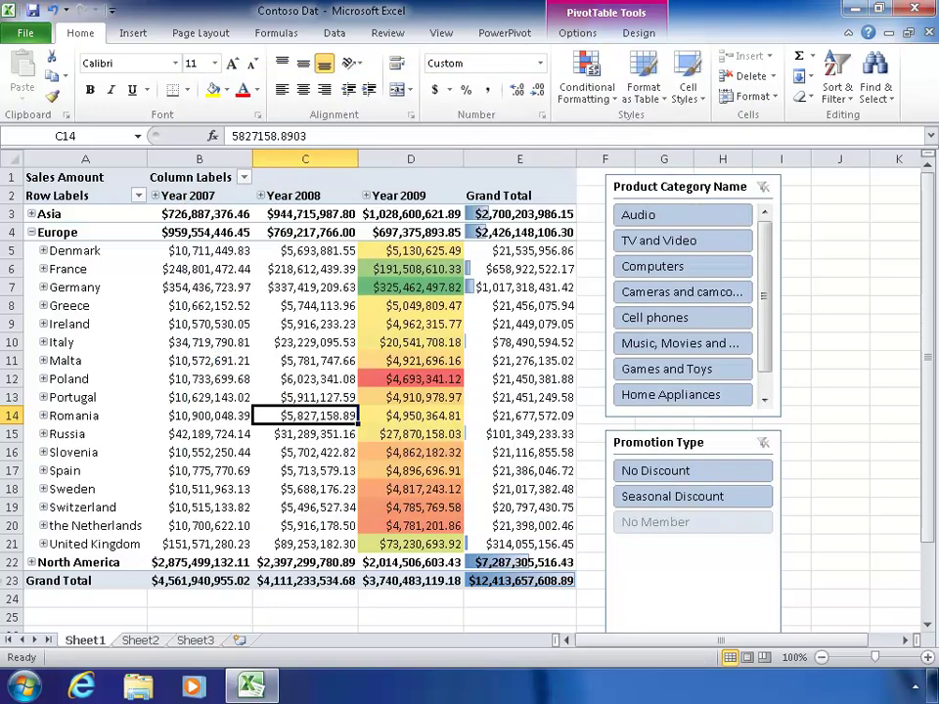
Confirm Contoso Dat appears in the Explorer Documents library, then shrink the window to reveal the workbook.
left_click(138, 687)
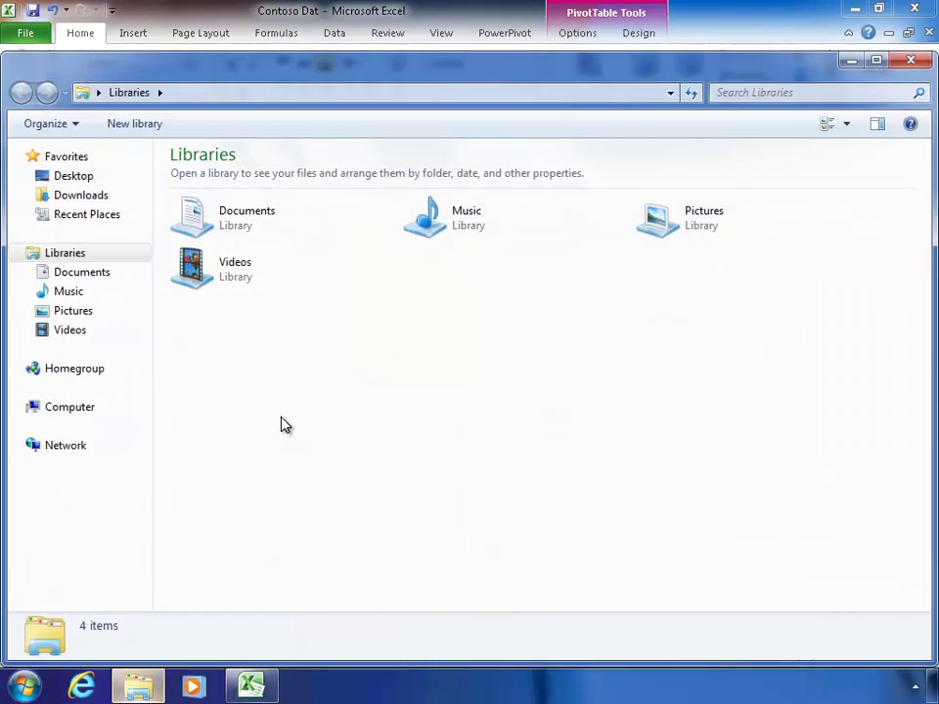
double_click(209, 224)
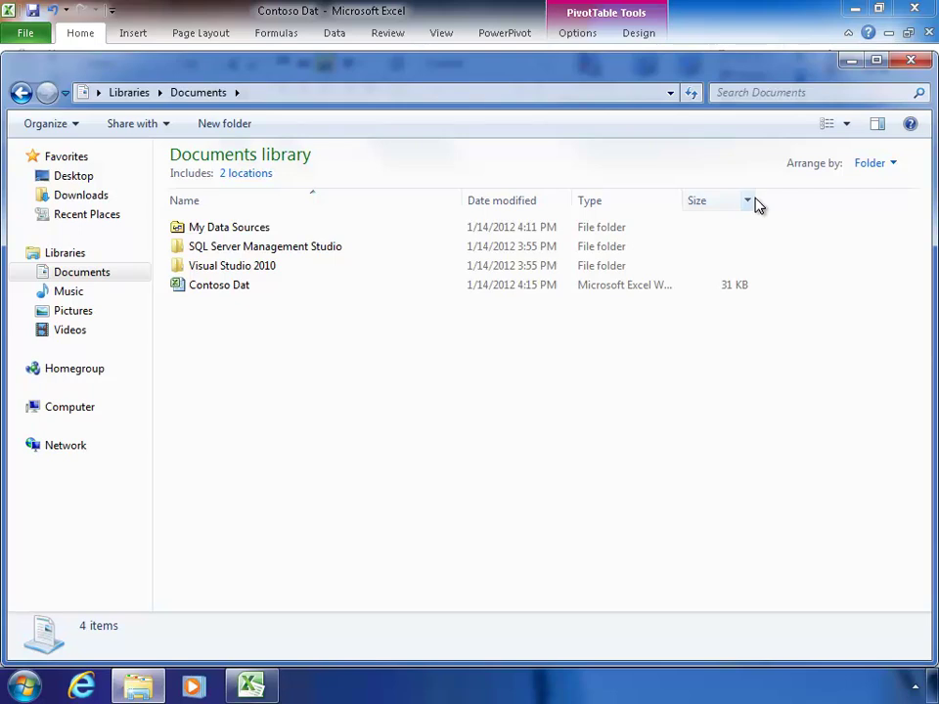
left_click(786, 289)
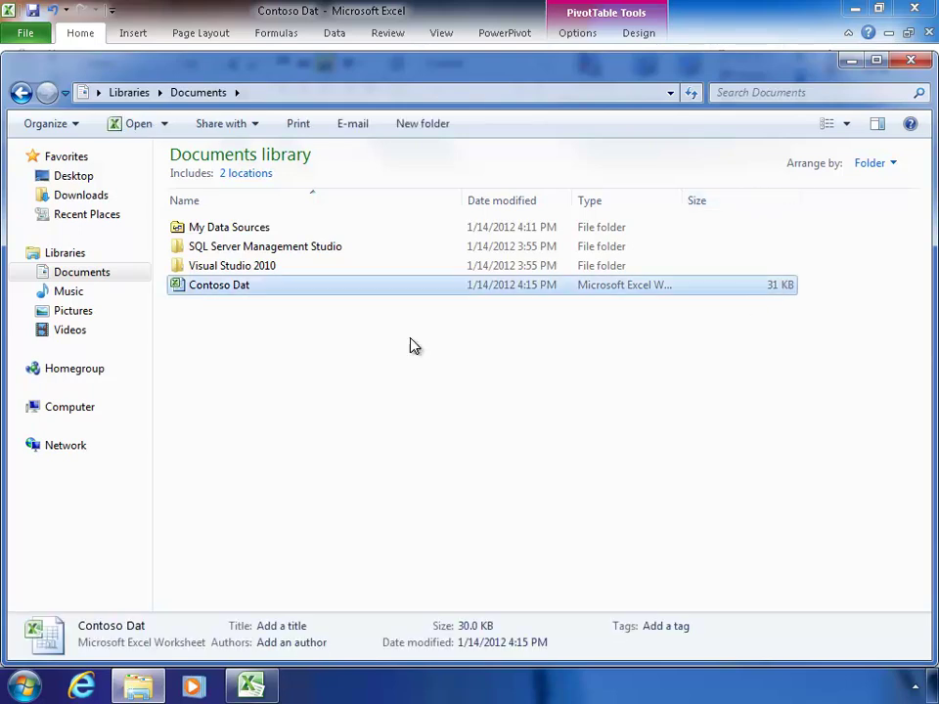
left_click_drag(301, 60, 539, 423)
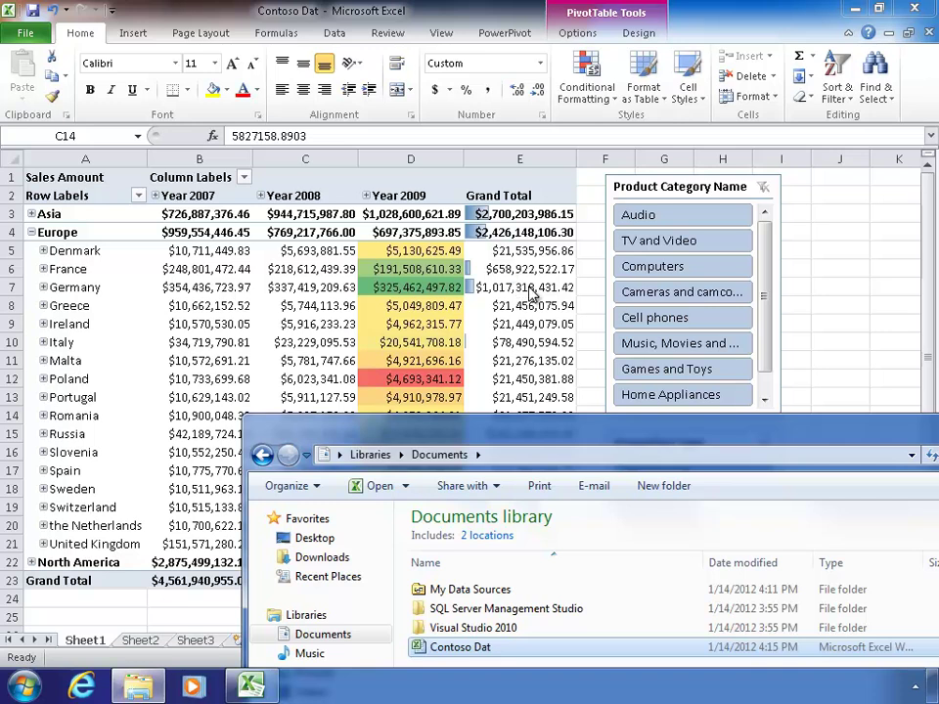
Move Explorer aside, show the Data tab and select empty cells below the pivot table.
left_click_drag(714, 432, 574, 267)
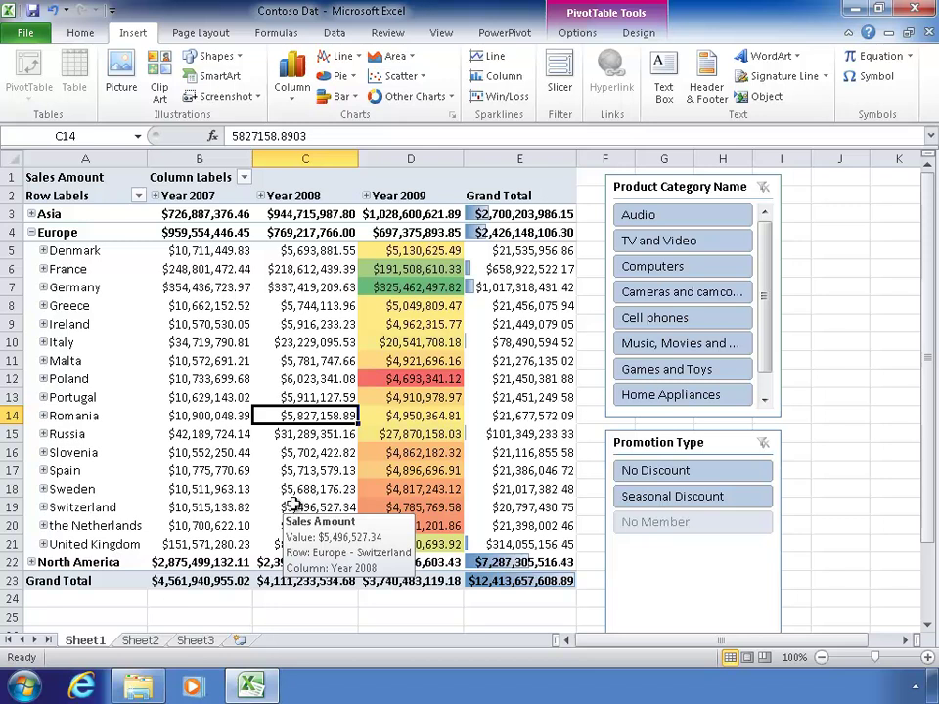
left_click(334, 33)
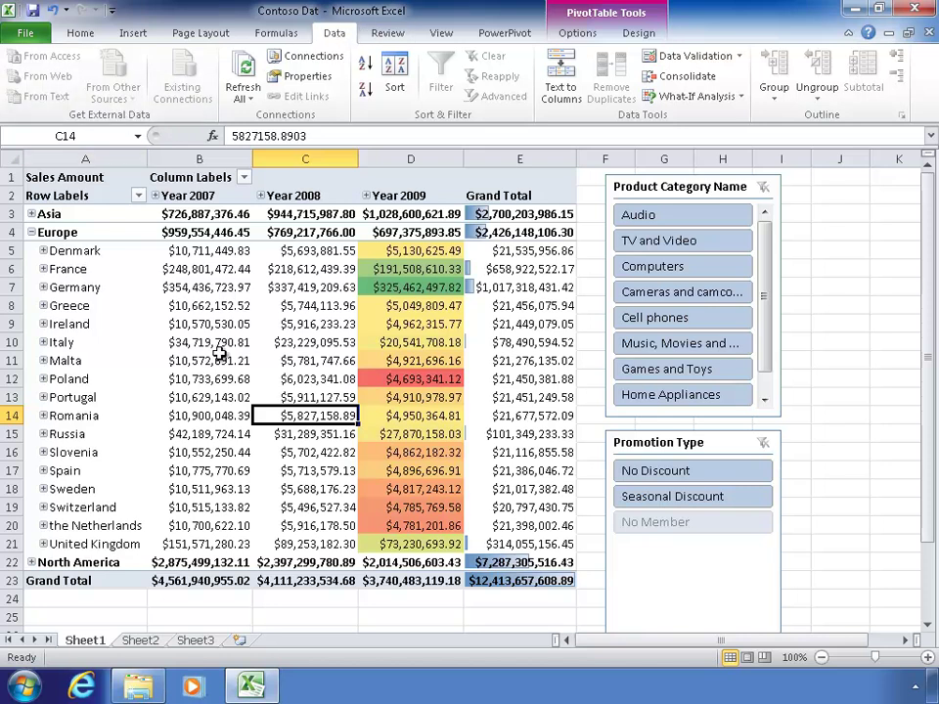
mouse_move(206, 567)
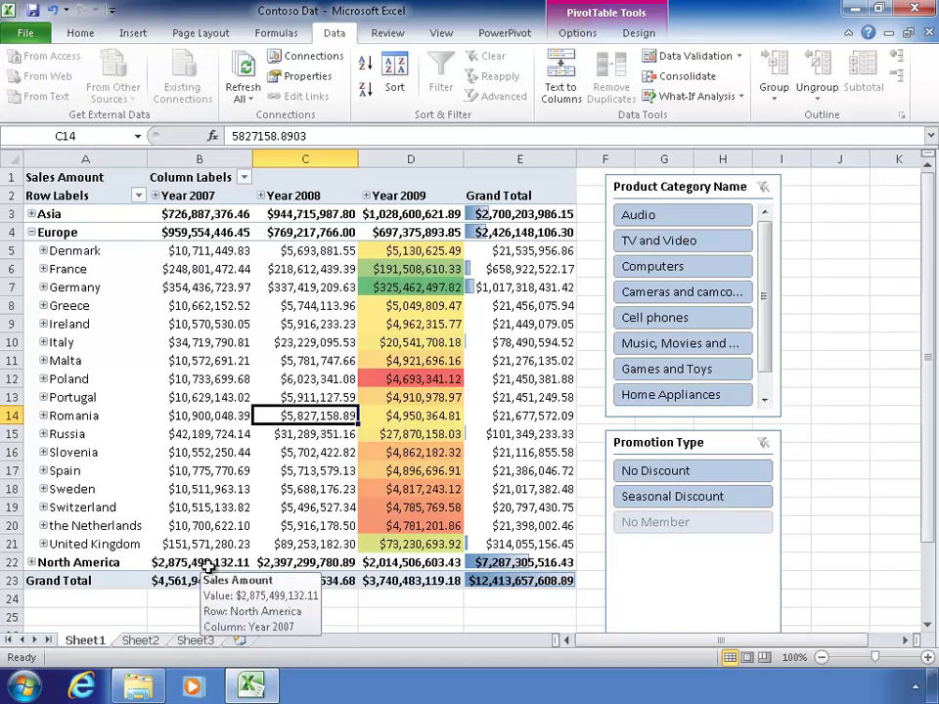
left_click_drag(200, 600, 200, 616)
Start a From Analysis Services connection, then close the Data Connection Wizard without connecting.
left_click(112, 88)
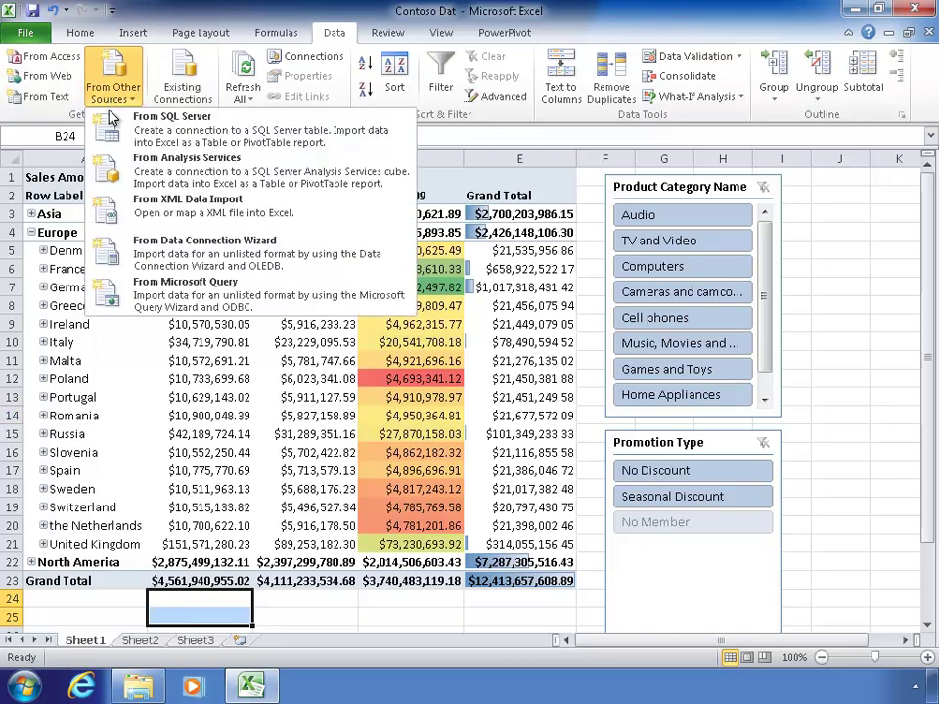
left_click(118, 166)
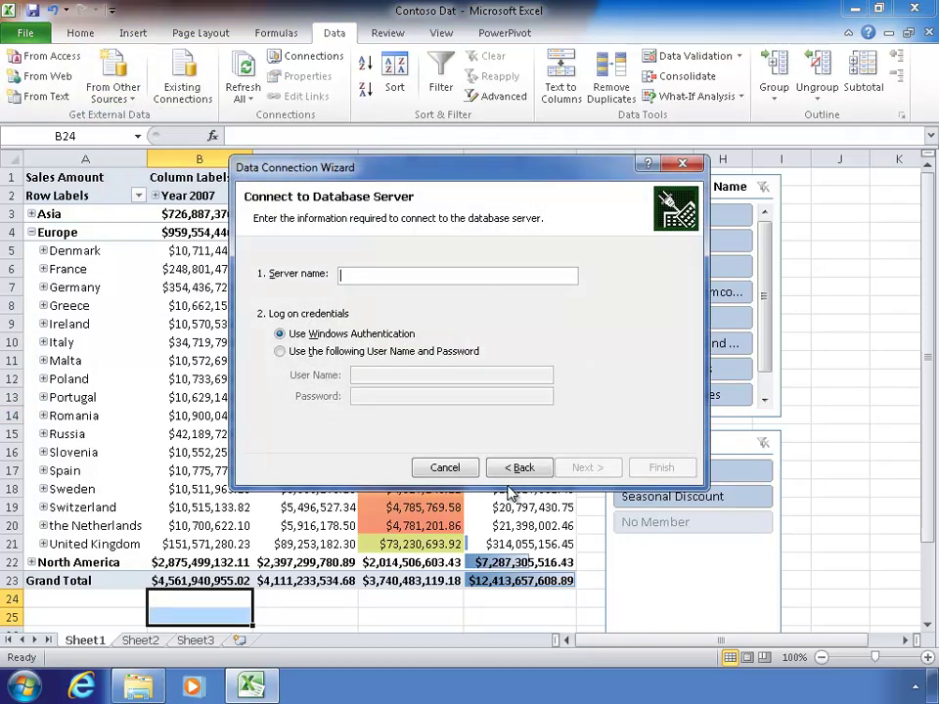
left_click(683, 165)
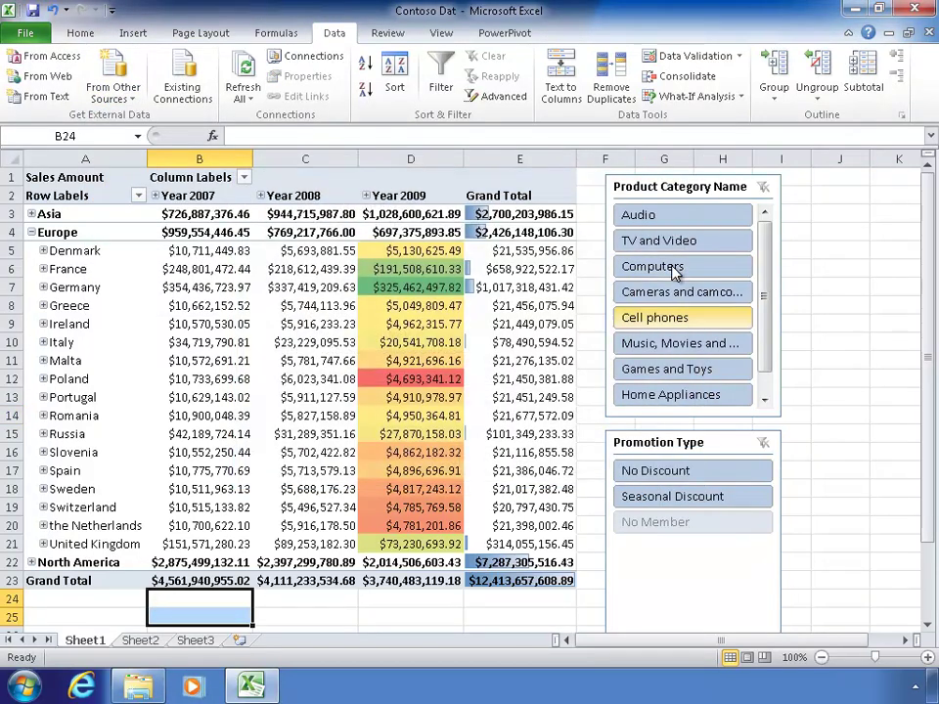